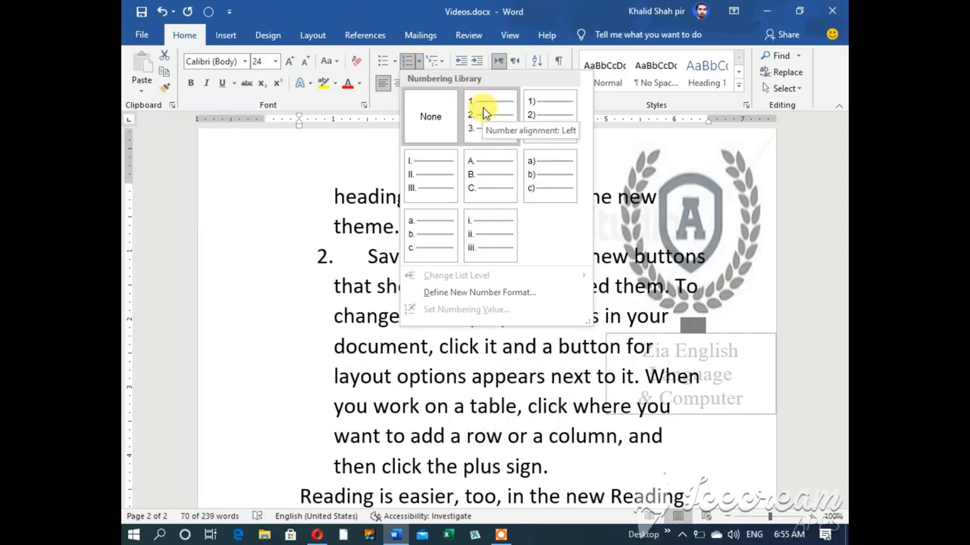
# - Try the 1. 2. 3. numbering format on the selected paragraphs, undo it, and deselect the text at the start of the document
pyautogui.click(483, 111)
pyautogui.scroll(2, 399, 312)
pyautogui.scroll(7, 399, 310)
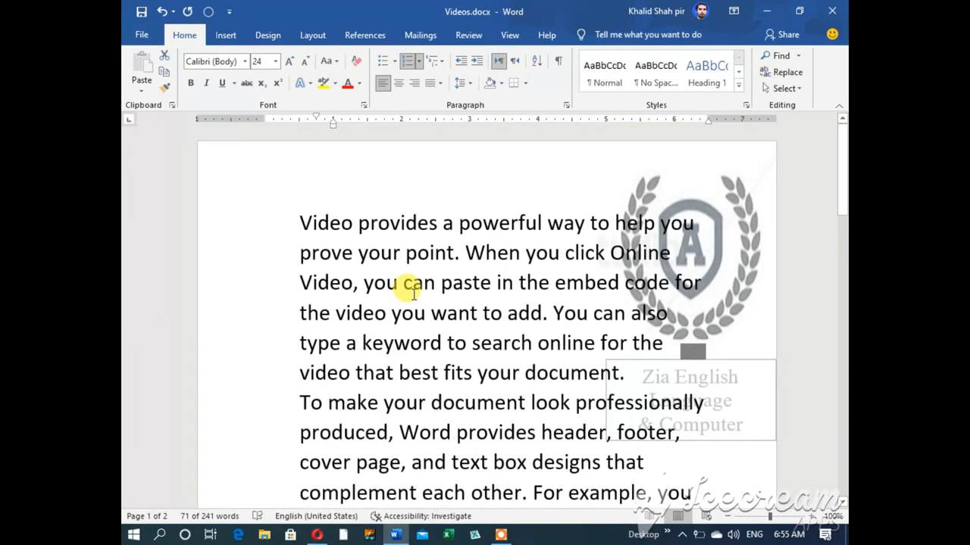
pyautogui.hotkey('ctrl', 'z')
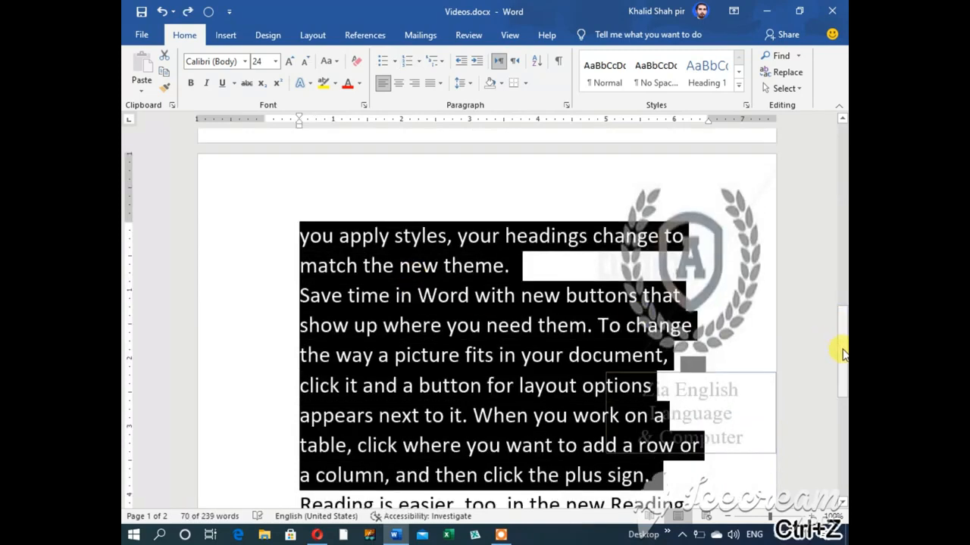
pyautogui.moveTo(843, 355); pyautogui.dragTo(843, 158)
pyautogui.click(422, 278)
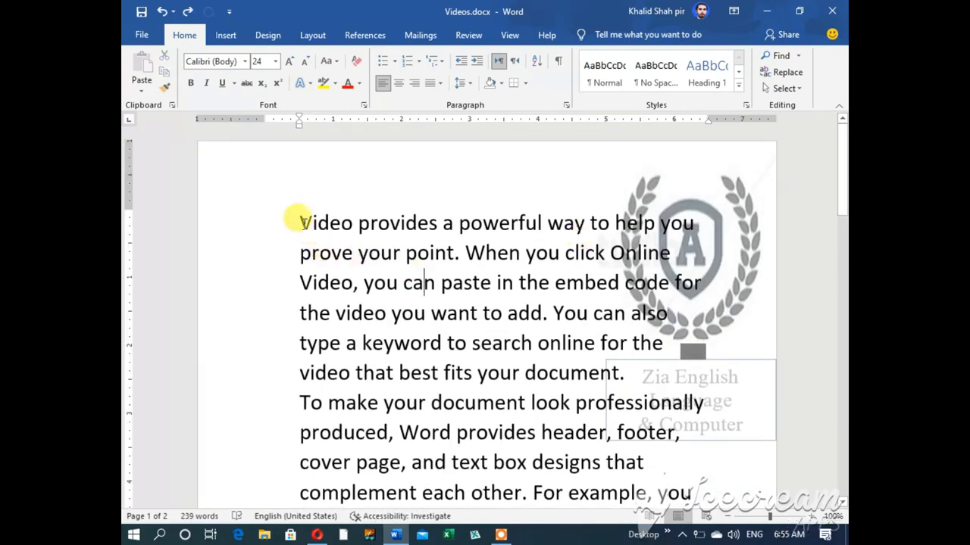
# - Apply the 1. 2. 3. numbering format to the first two paragraphs only
pyautogui.moveTo(216, 225); pyautogui.dragTo(237, 249)
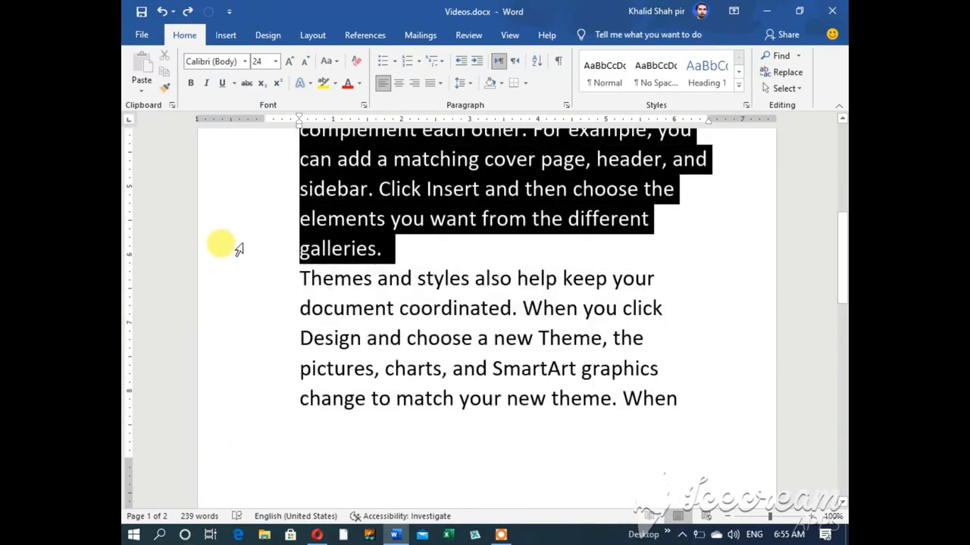
pyautogui.click(421, 64)
pyautogui.click(494, 190)
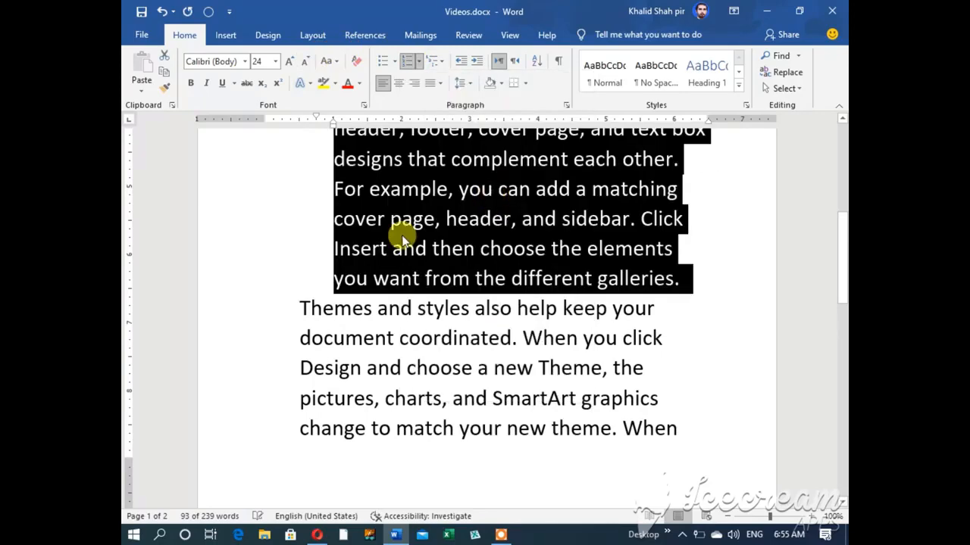
pyautogui.scroll(3, 362, 256)
pyautogui.click(419, 252)
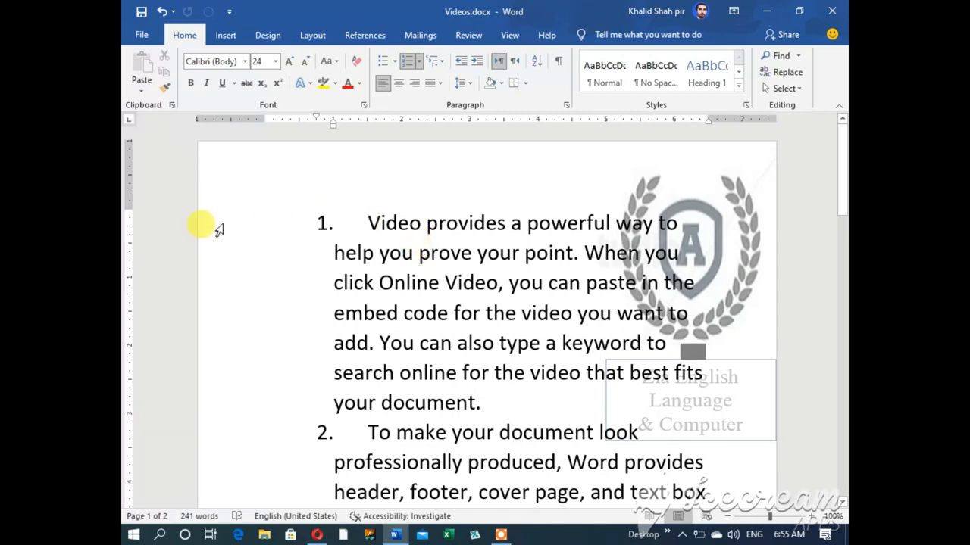
# - Check which paragraphs carry numbers, comparing the first two with the following ones on both pages
pyautogui.click(204, 258)
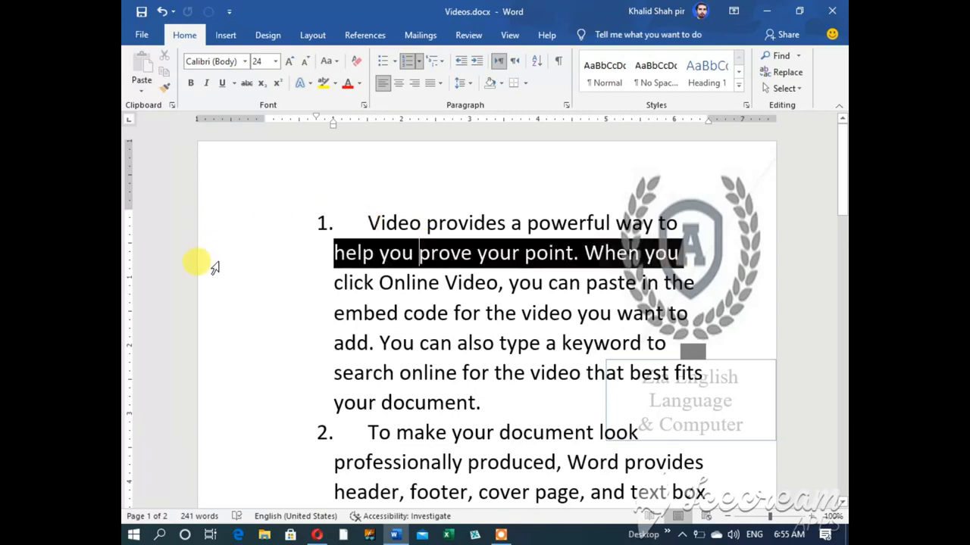
pyautogui.click(201, 209)
pyautogui.scroll(-2, 372, 276)
pyautogui.scroll(-1, 371, 276)
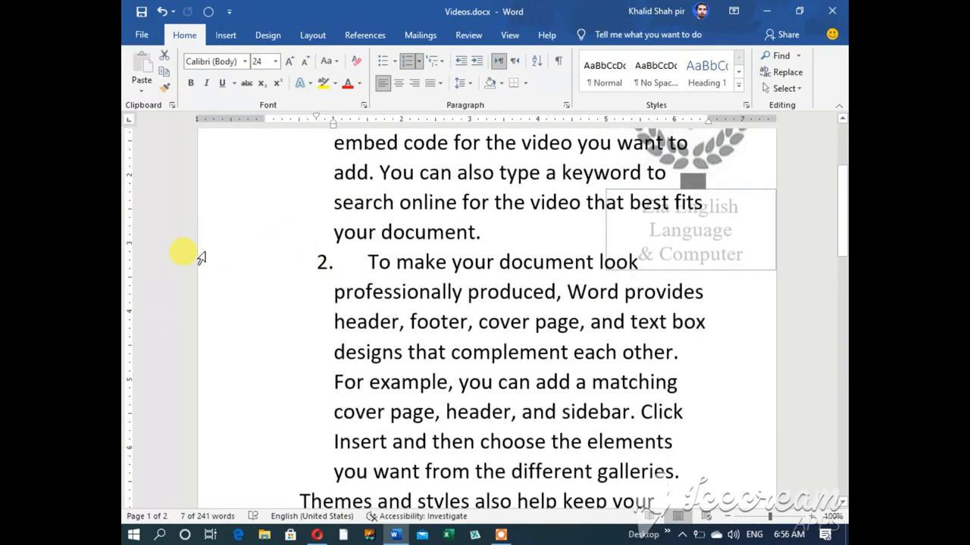
pyautogui.click(201, 258)
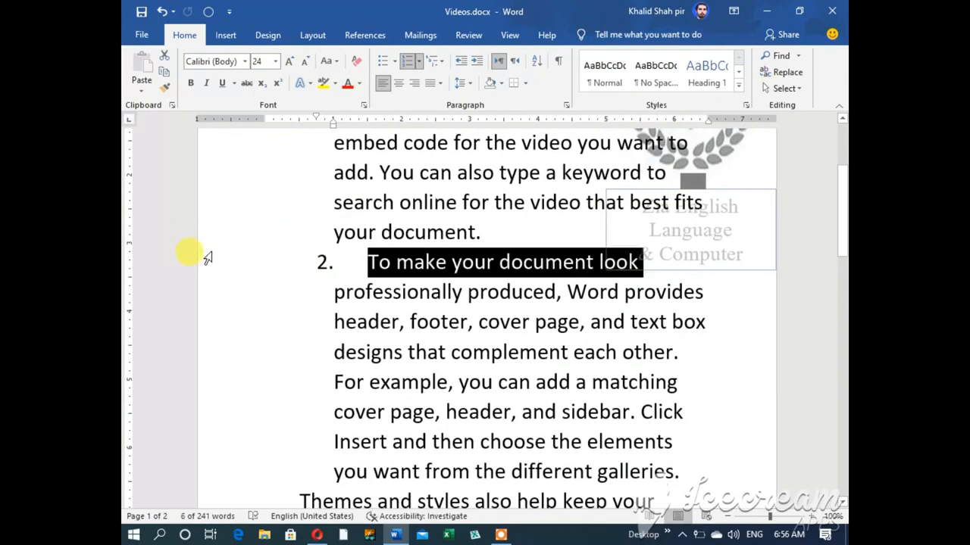
pyautogui.scroll(-8, 314, 226)
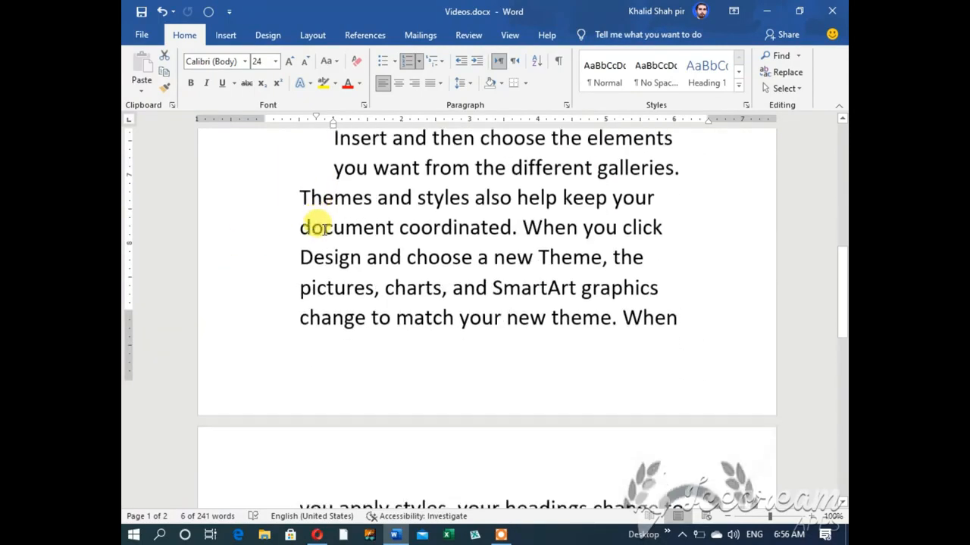
pyautogui.scroll(-5, 324, 229)
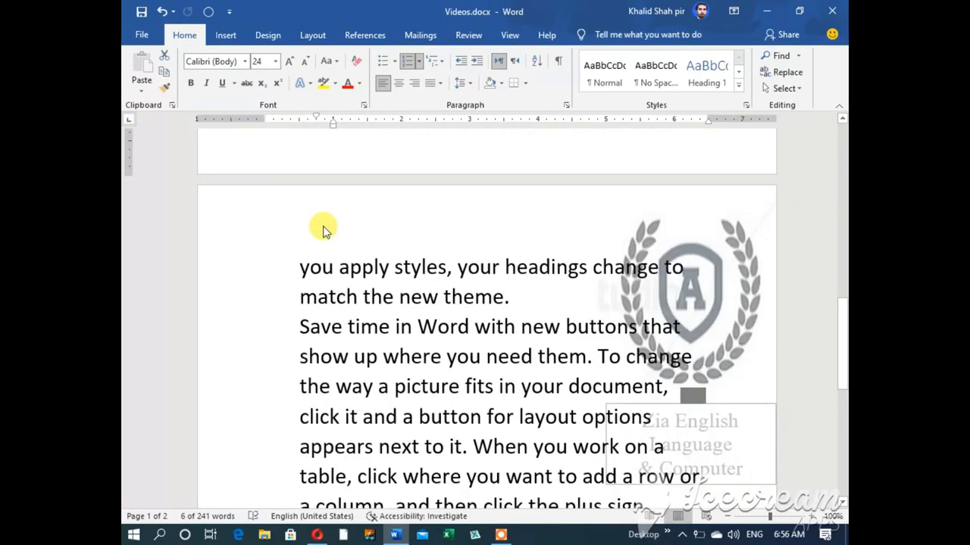
pyautogui.scroll(12, 330, 227)
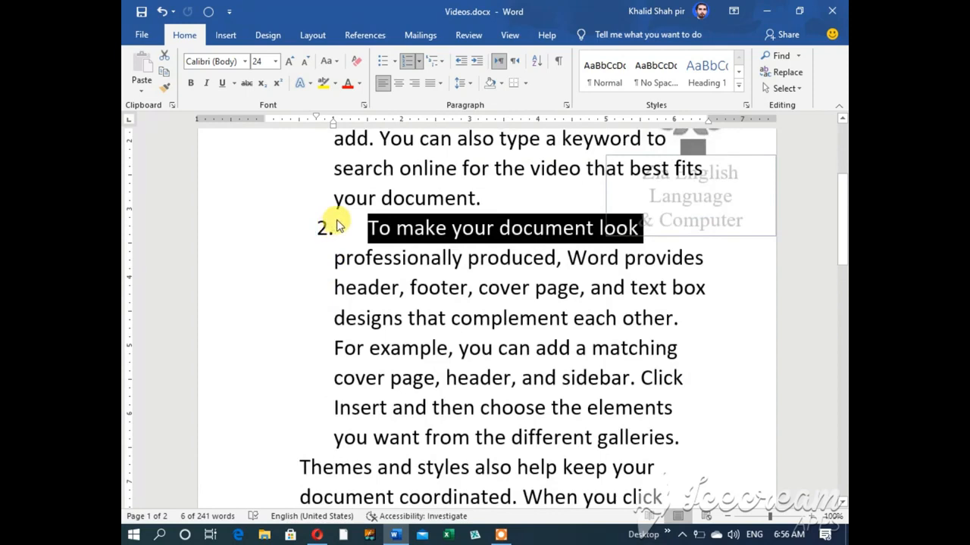
pyautogui.scroll(4, 356, 258)
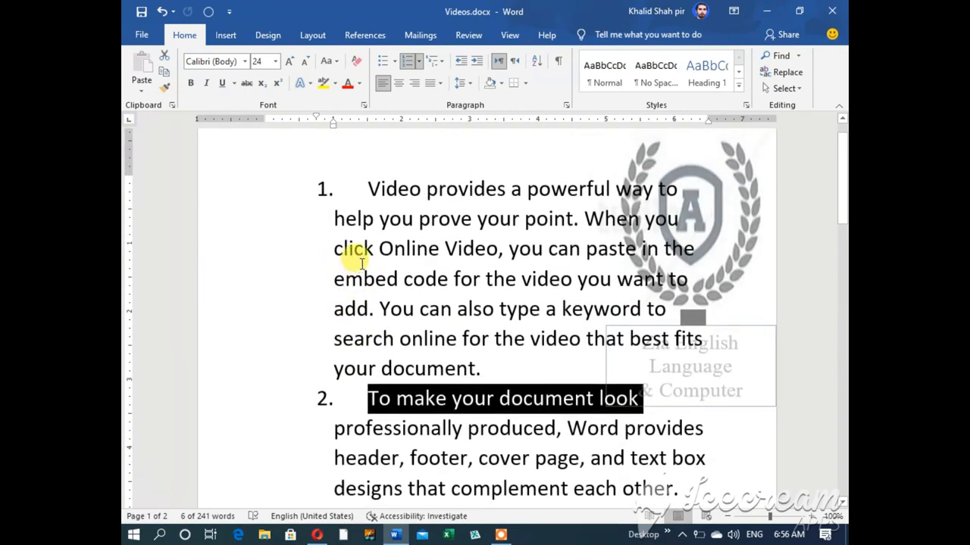
# - Undo the numbering on the first two paragraphs
pyautogui.click(318, 276)
pyautogui.hotkey('ctrl', 'z')
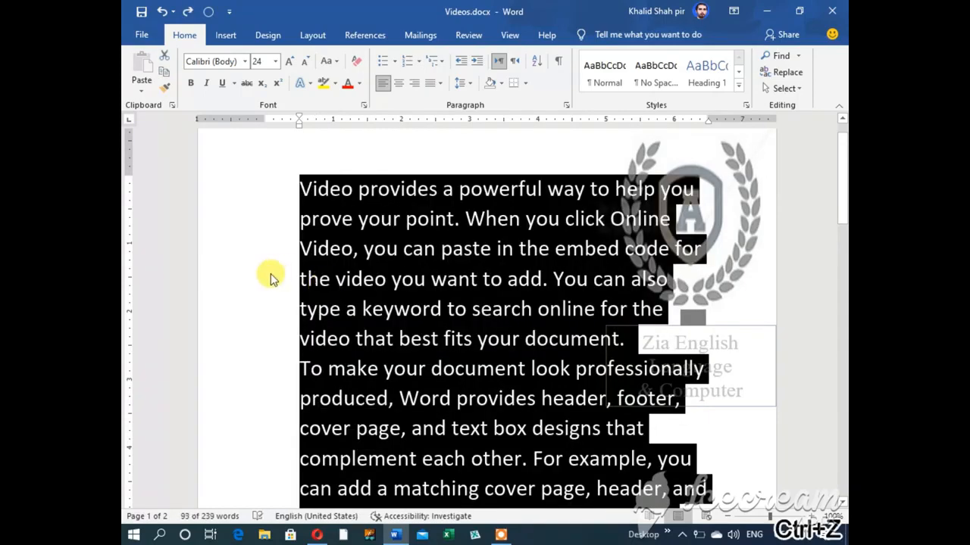
pyautogui.scroll(-1, 303, 245)
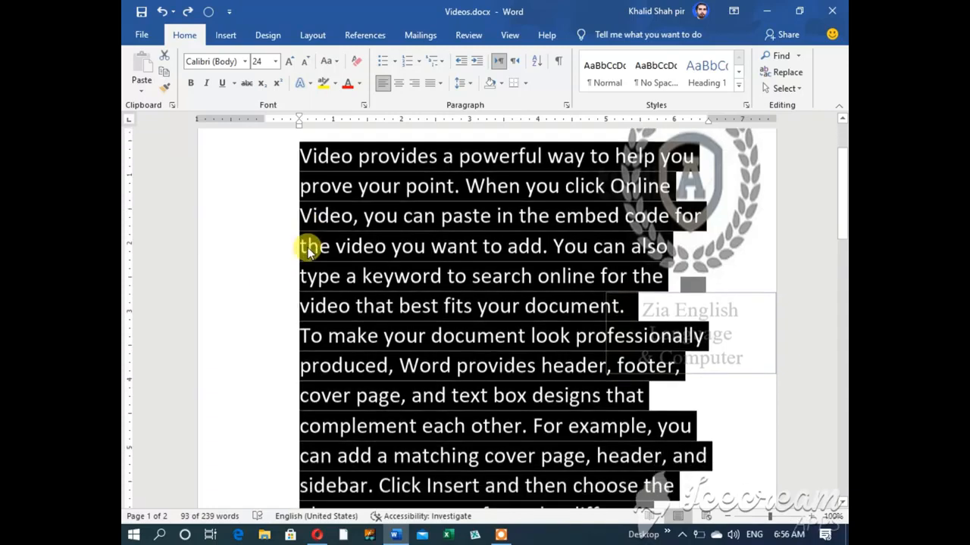
# - Select the whole document and apply the 1. 2. 3. numbering format to every paragraph
pyautogui.click(307, 242)
pyautogui.hotkey('ctrl', 'a')
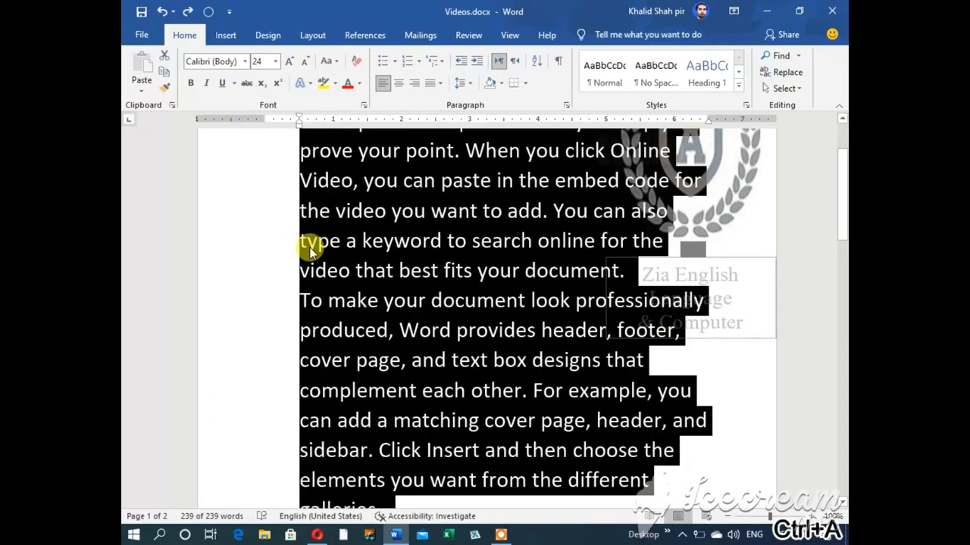
pyautogui.scroll(2, 309, 247)
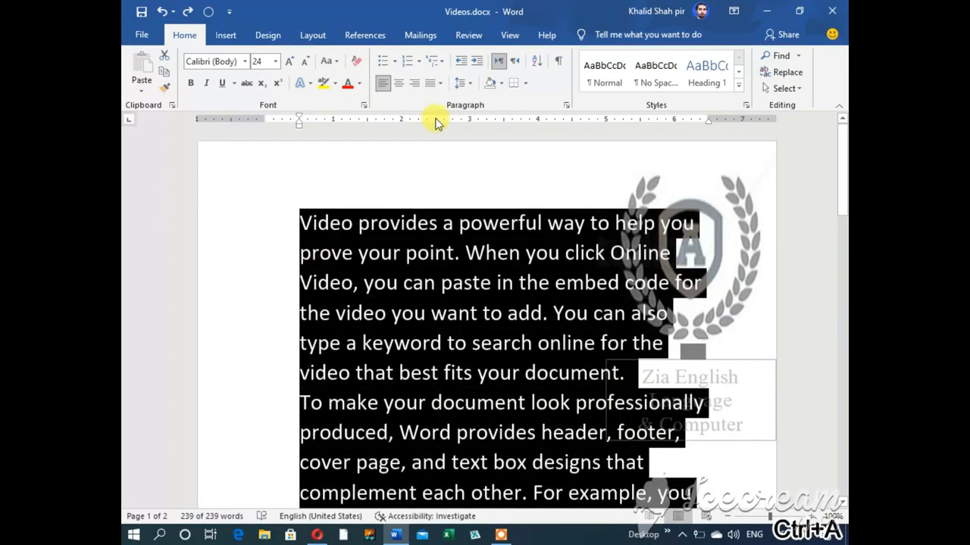
pyautogui.click(416, 65)
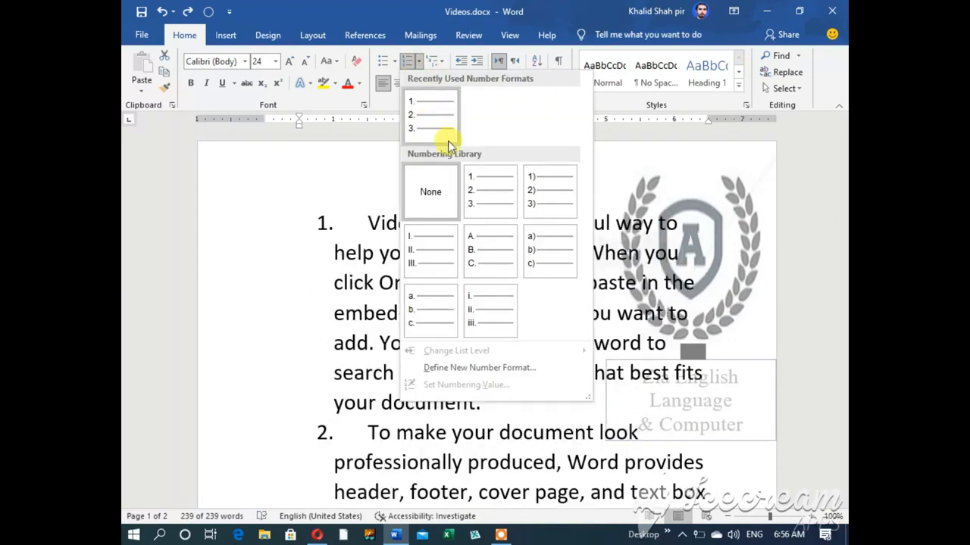
pyautogui.click(478, 191)
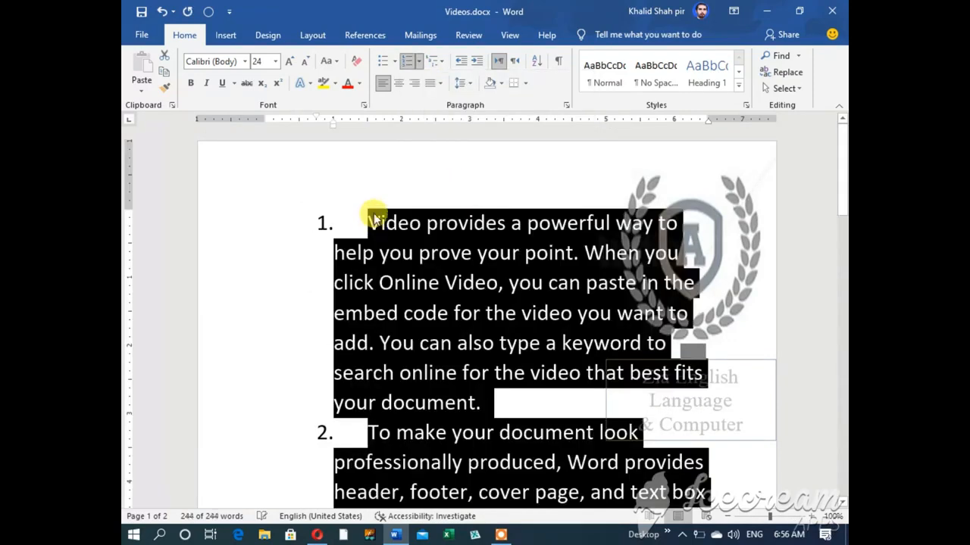
# - Review the numbered list through to its last item, and inspect the first items at the beginning of the document
pyautogui.scroll(-2, 374, 216)
pyautogui.scroll(-8, 374, 212)
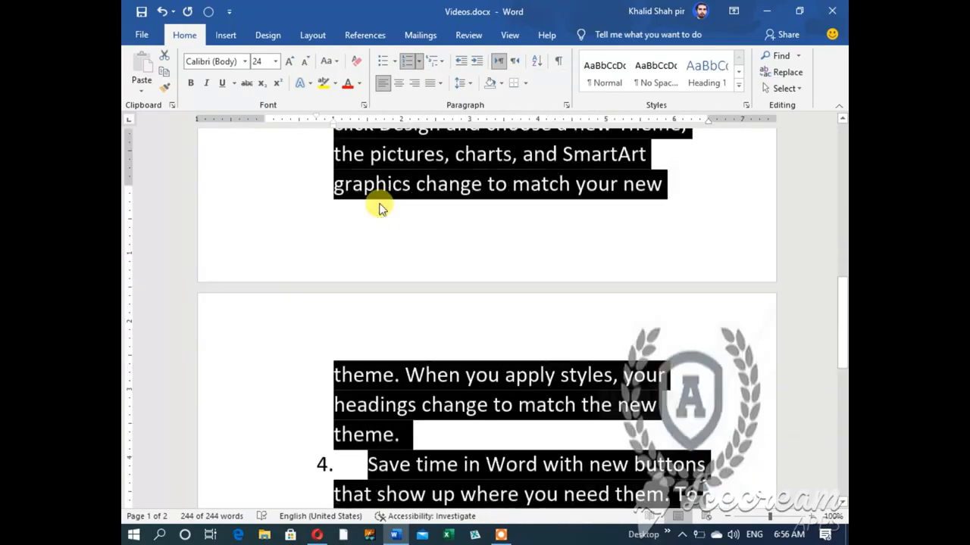
pyautogui.scroll(-4, 381, 204)
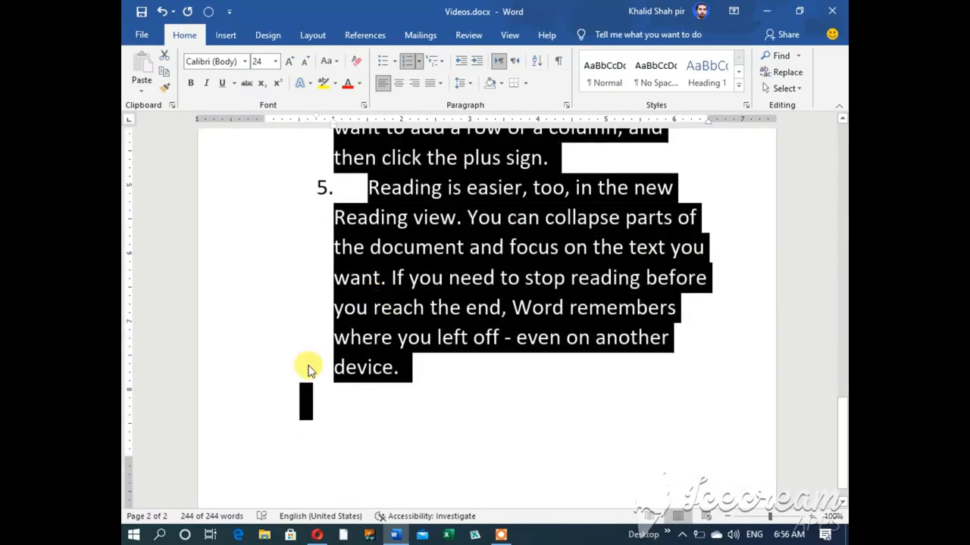
pyautogui.click(384, 424)
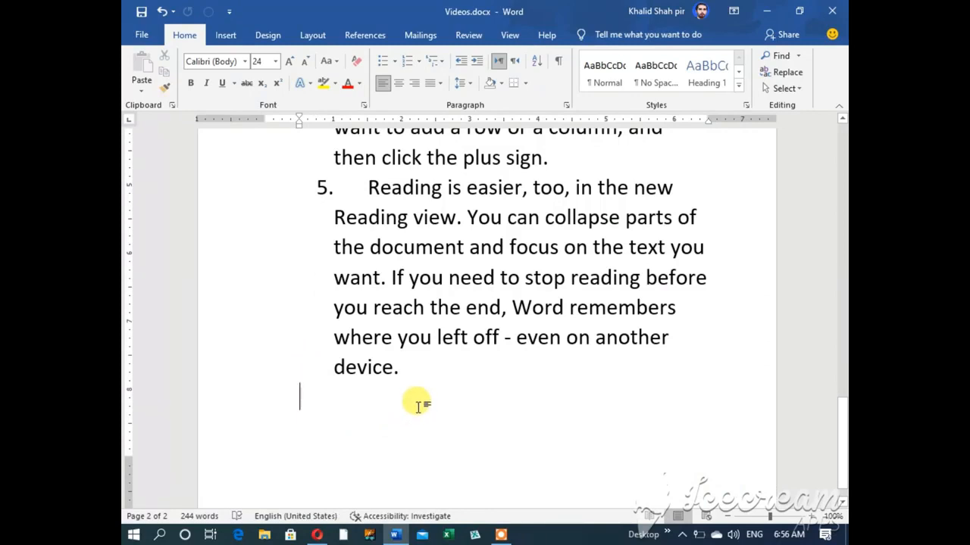
pyautogui.click(206, 186)
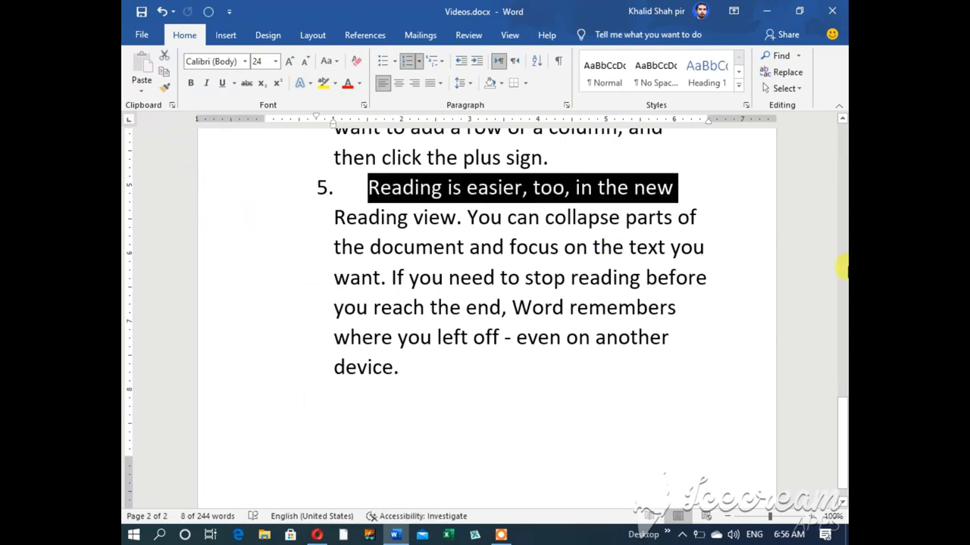
pyautogui.moveTo(839, 409); pyautogui.dragTo(842, 136)
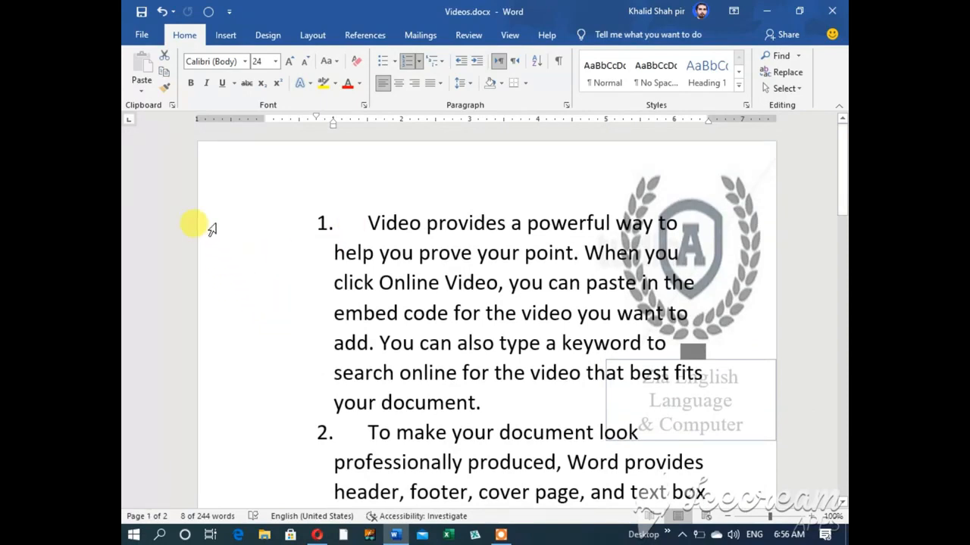
pyautogui.moveTo(212, 253); pyautogui.dragTo(223, 435)
pyautogui.keyDown('shift'); pyautogui.click(180, 237); pyautogui.keyUp('shift')
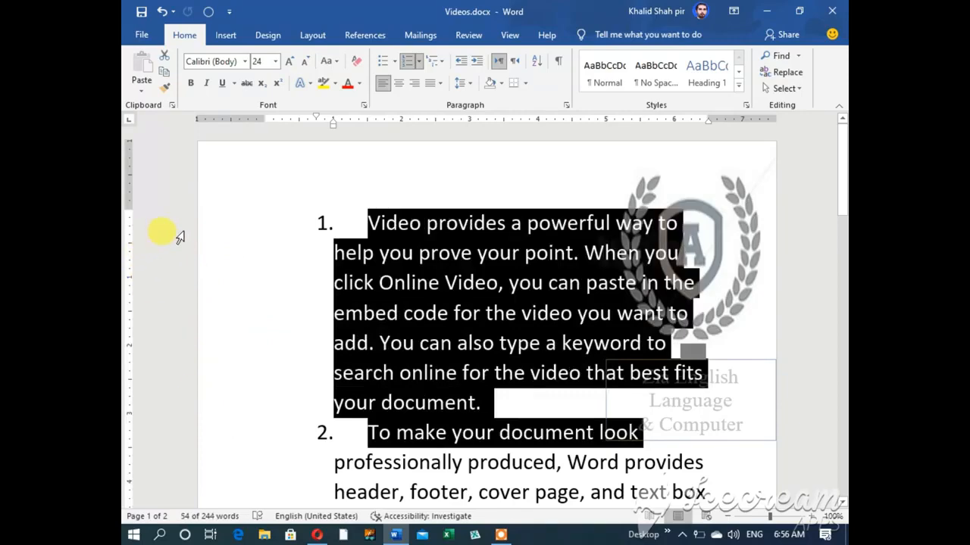
pyautogui.moveTo(218, 223); pyautogui.dragTo(213, 357)
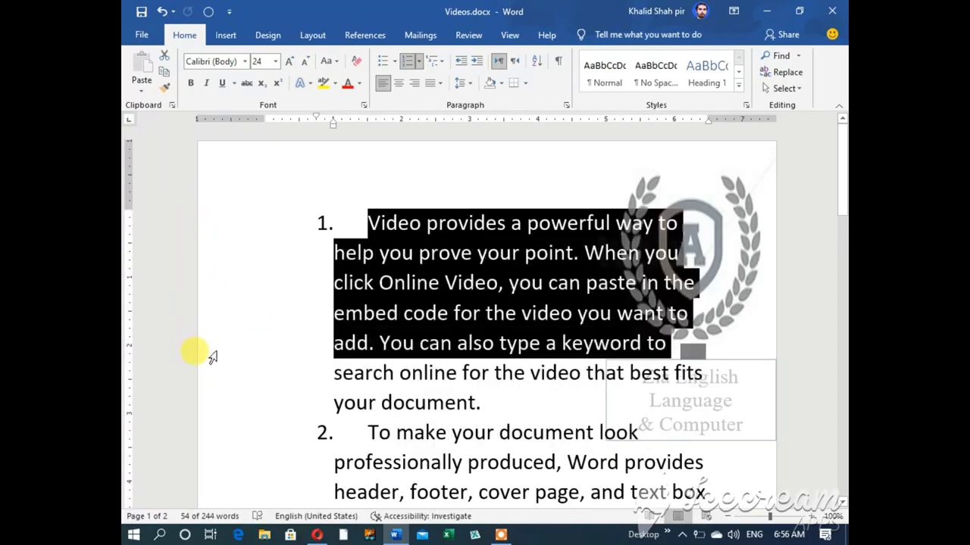
# - Undo the numbering on the whole document and deselect the text
pyautogui.click(378, 396)
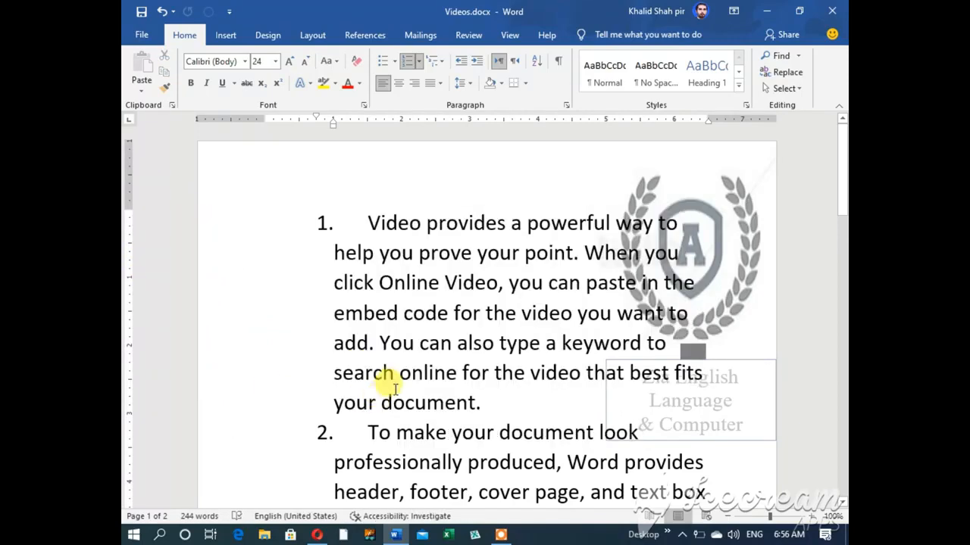
pyautogui.hotkey('ctrl', 'z')
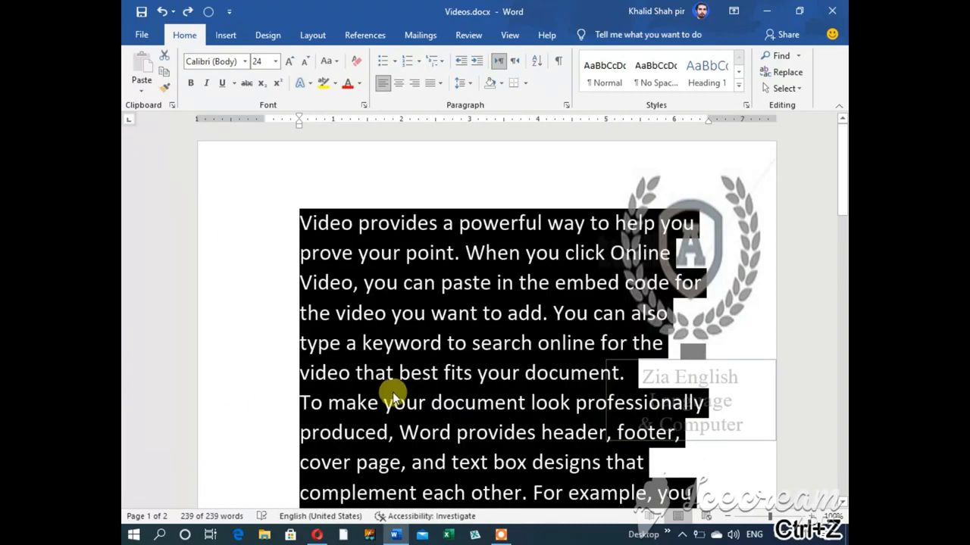
pyautogui.click(412, 353)
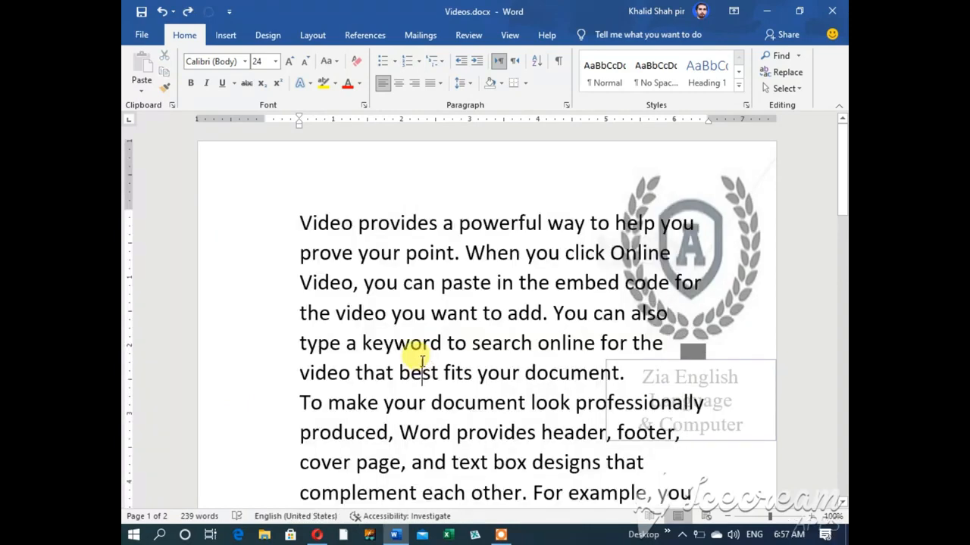
# - Delete all text from the paragraph starting "Themes and styles also help" to the end of the document
pyautogui.scroll(-2, 419, 354)
pyautogui.scroll(-1, 300, 454)
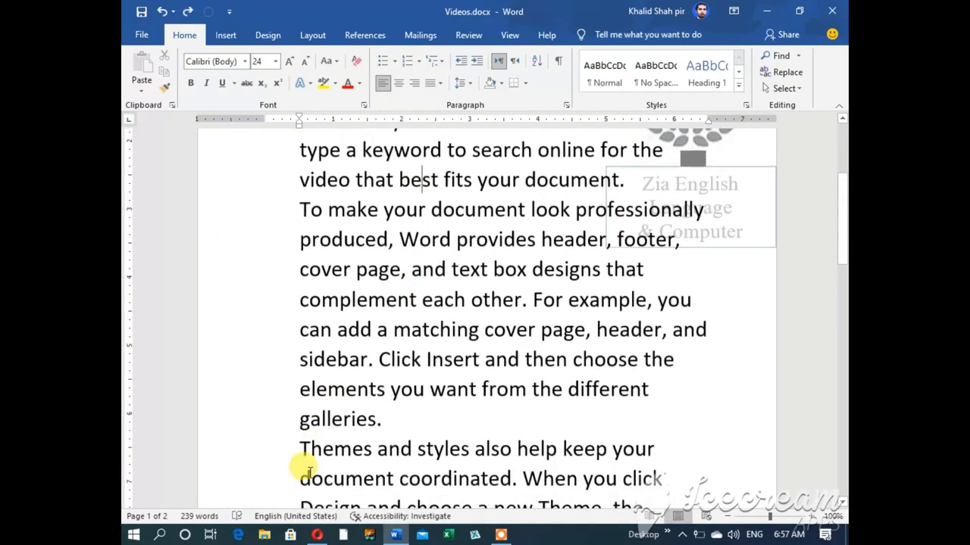
pyautogui.moveTo(203, 444); pyautogui.dragTo(259, 431)
pyautogui.press('Delete')
pyautogui.scroll(5, 383, 334)
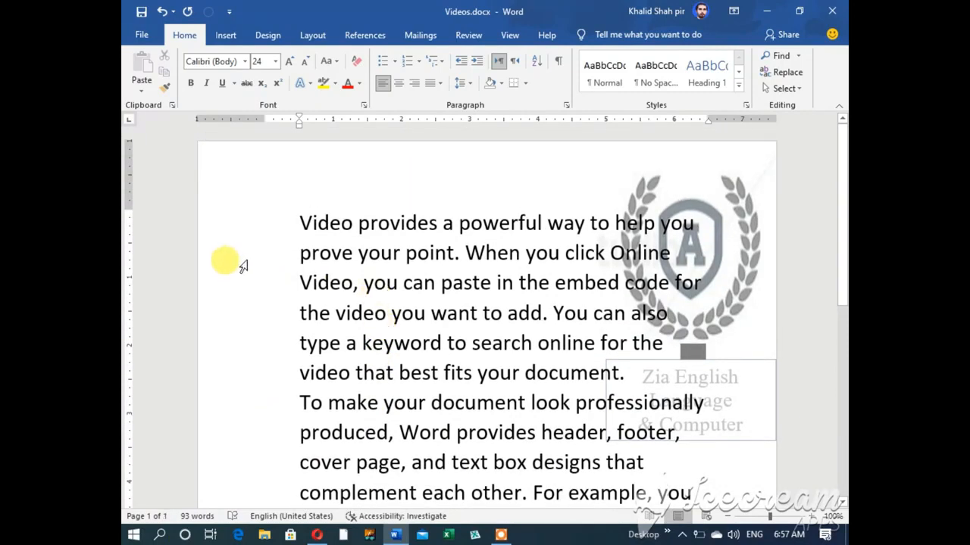
# - Apply the 1) 2) 3) numbering format to both remaining paragraphs and deselect the text
pyautogui.scroll(-2, 254, 253)
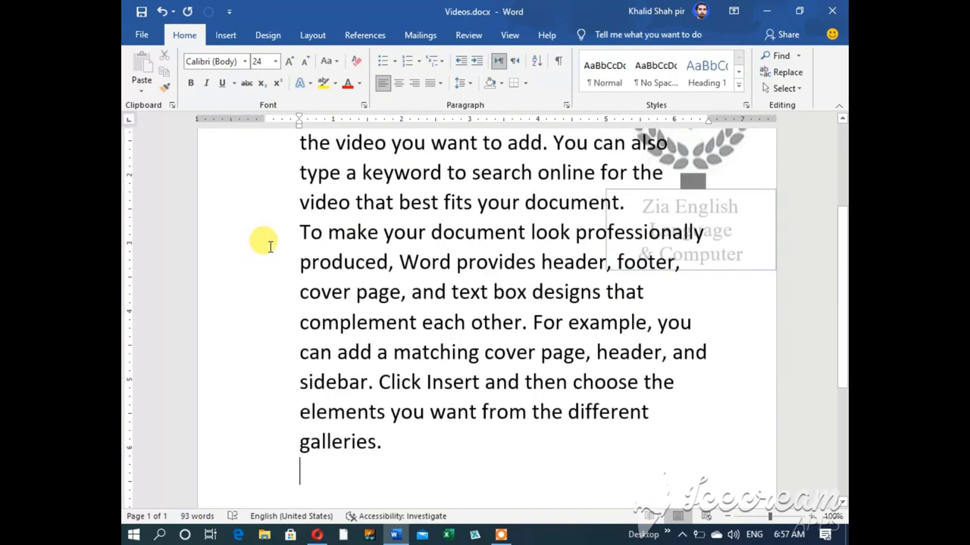
pyautogui.scroll(2, 267, 245)
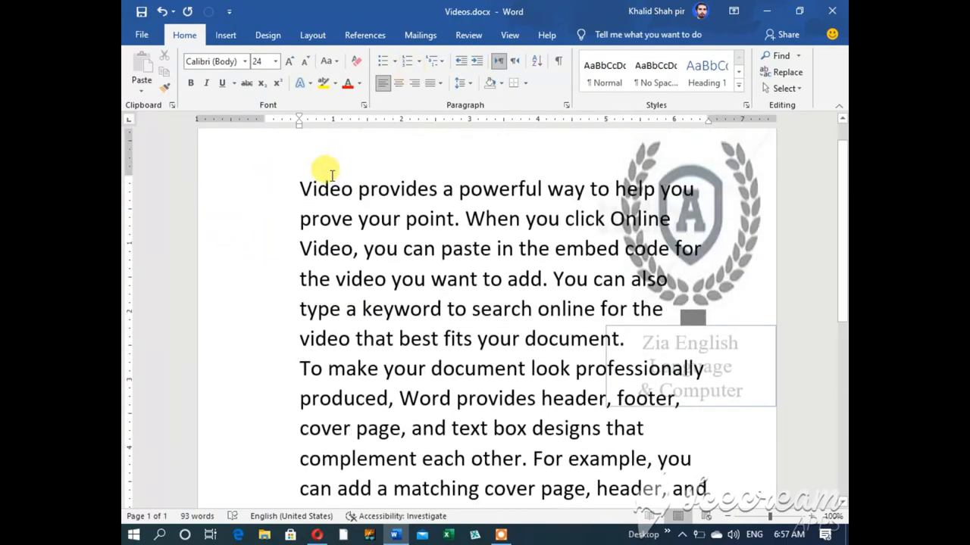
pyautogui.hotkey('ctrl', 'a')
pyautogui.click(419, 61)
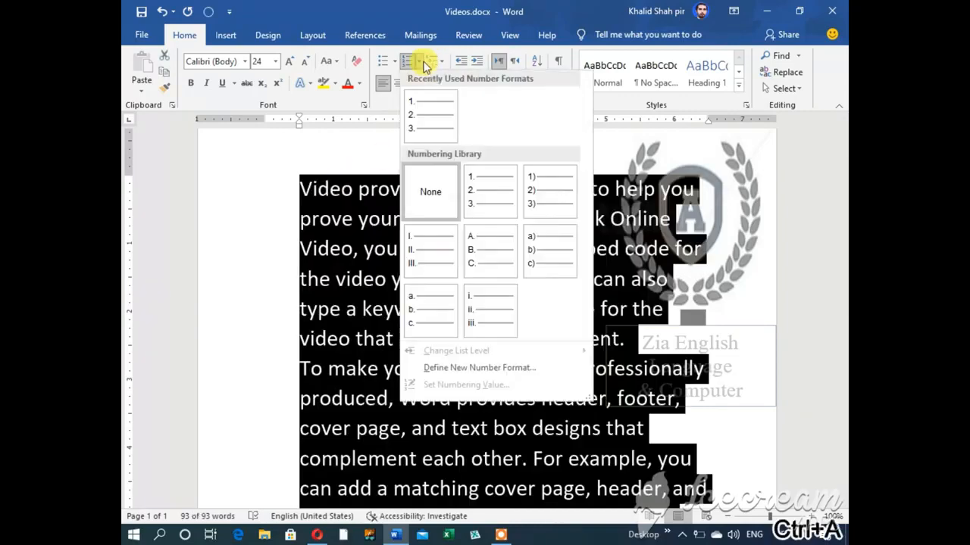
pyautogui.click(534, 181)
pyautogui.click(404, 327)
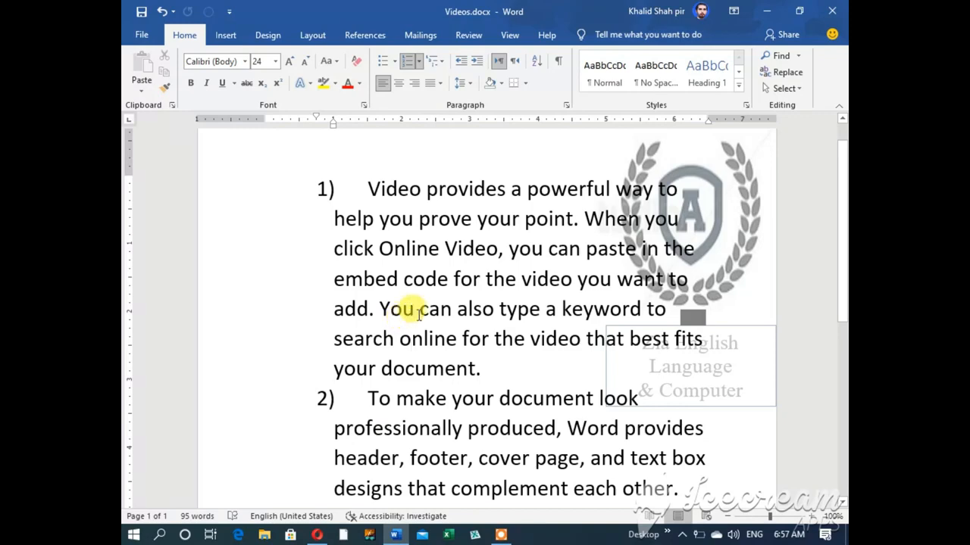
# - Apply the I. II. III. numbering format to the whole document, deselect the text and review both numbered paragraphs
pyautogui.scroll(-2, 419, 310)
pyautogui.scroll(-2, 416, 305)
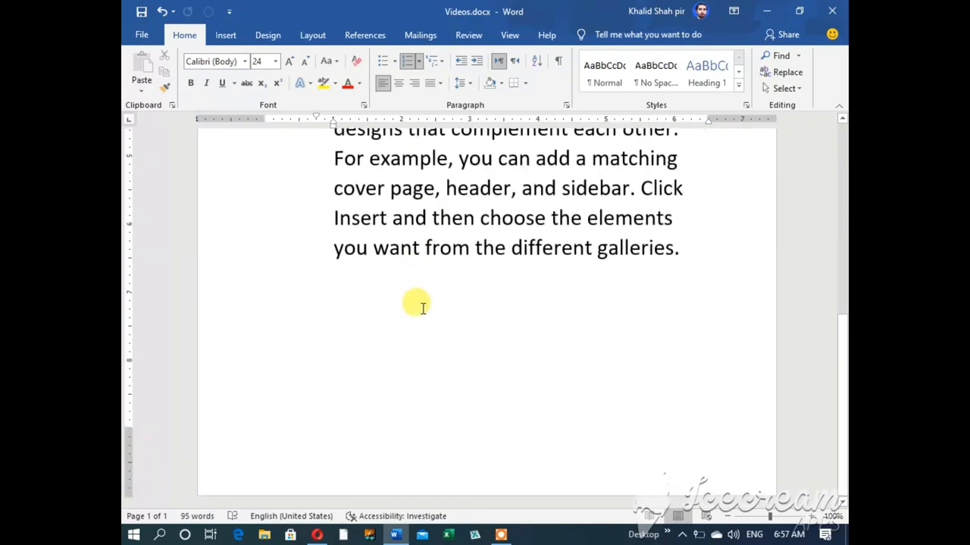
pyautogui.scroll(1, 421, 306)
pyautogui.scroll(3, 424, 306)
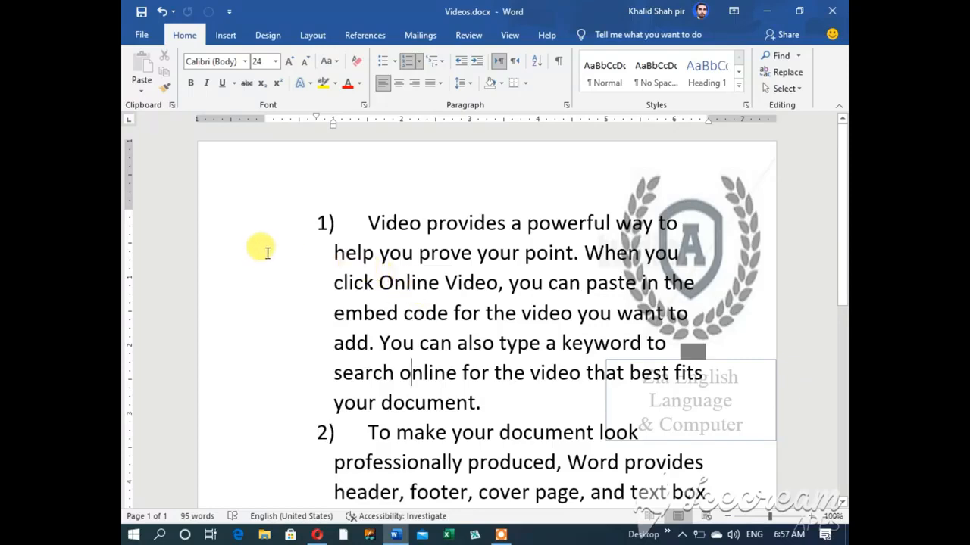
pyautogui.hotkey('ctrl', 'a')
pyautogui.click(419, 64)
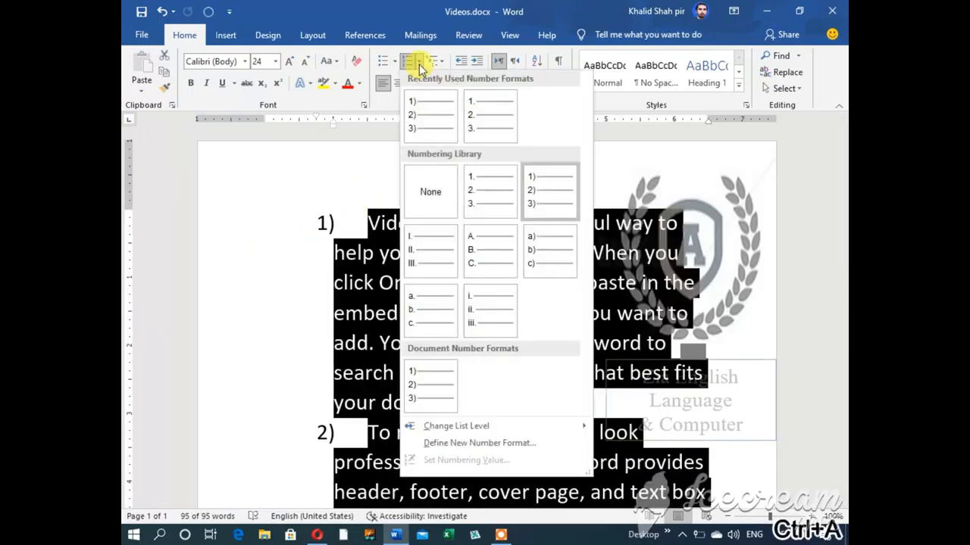
pyautogui.click(428, 251)
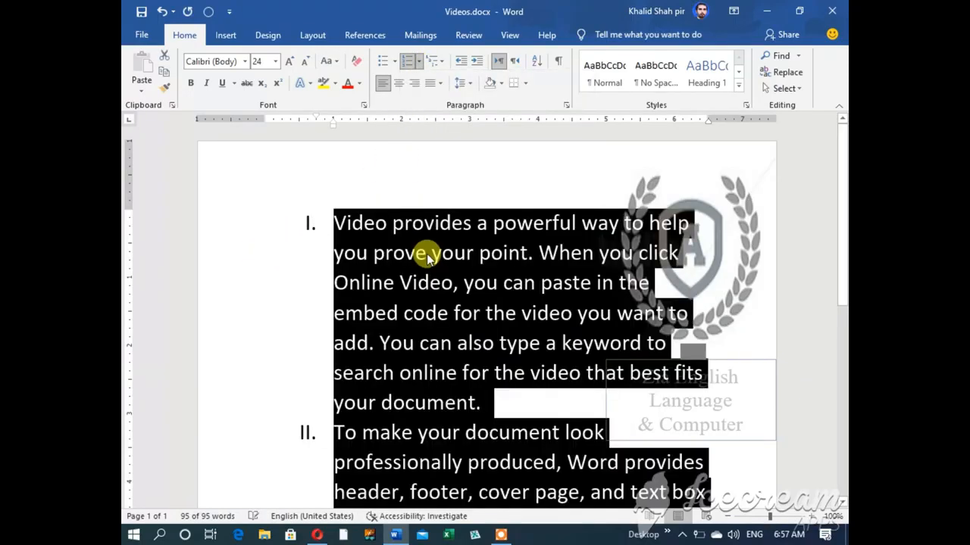
pyautogui.click(397, 284)
pyautogui.scroll(-2, 413, 269)
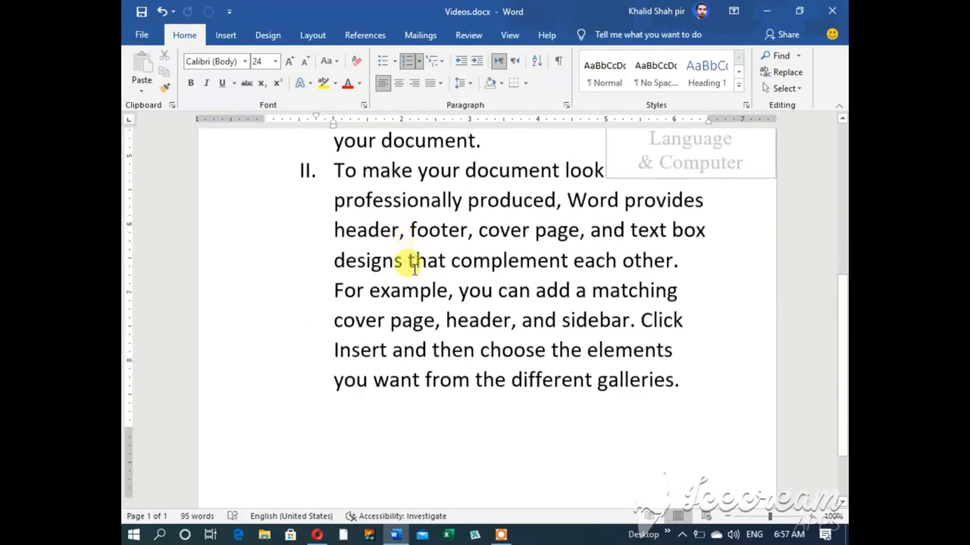
pyautogui.scroll(-2, 414, 269)
pyautogui.scroll(6, 413, 258)
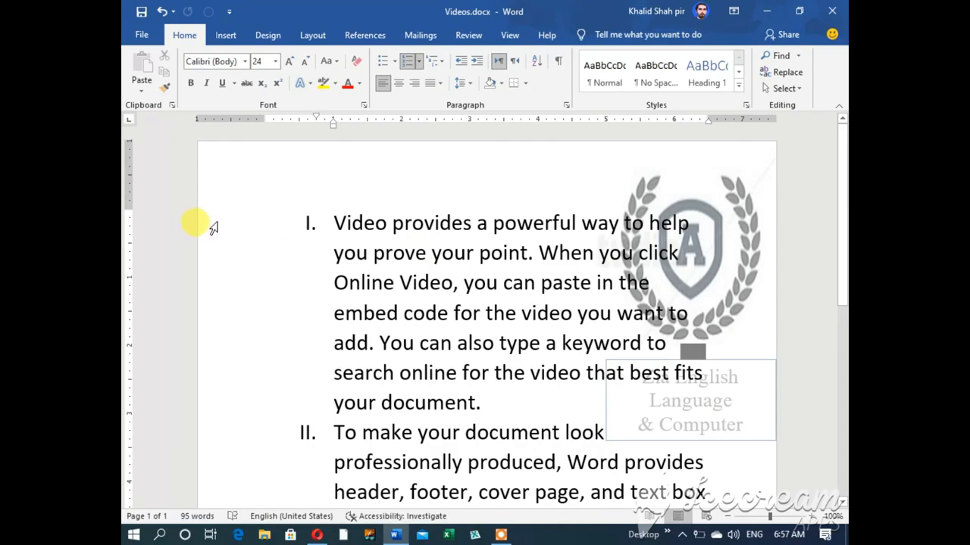
# - Change the numbering of both paragraphs to the A. B. C. format, deselect the text and check the second item
pyautogui.moveTo(213, 228); pyautogui.dragTo(267, 388)
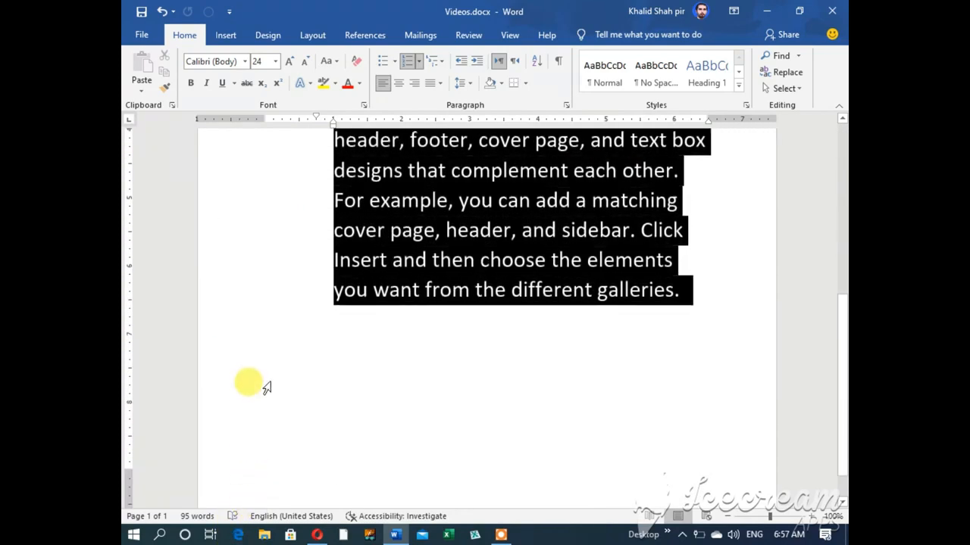
pyautogui.scroll(4, 359, 402)
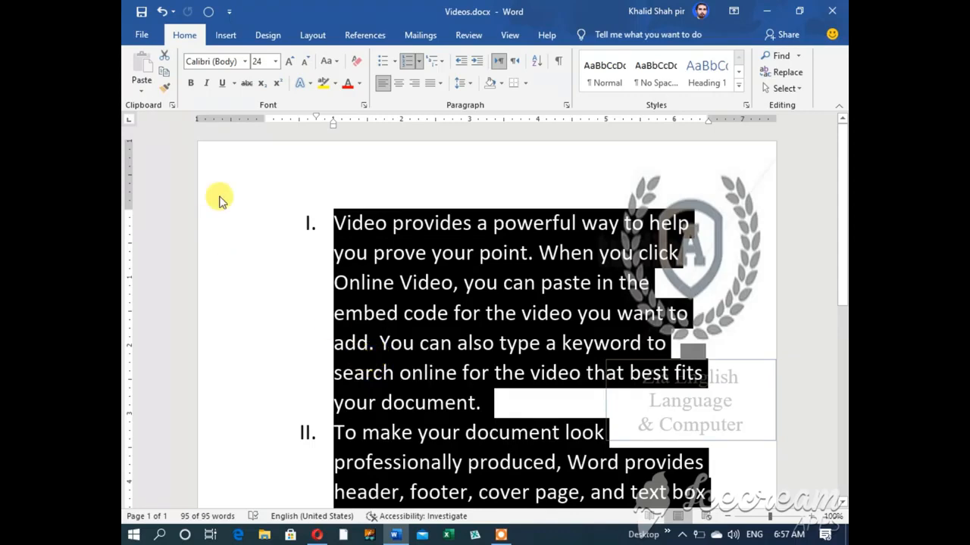
pyautogui.click(418, 62)
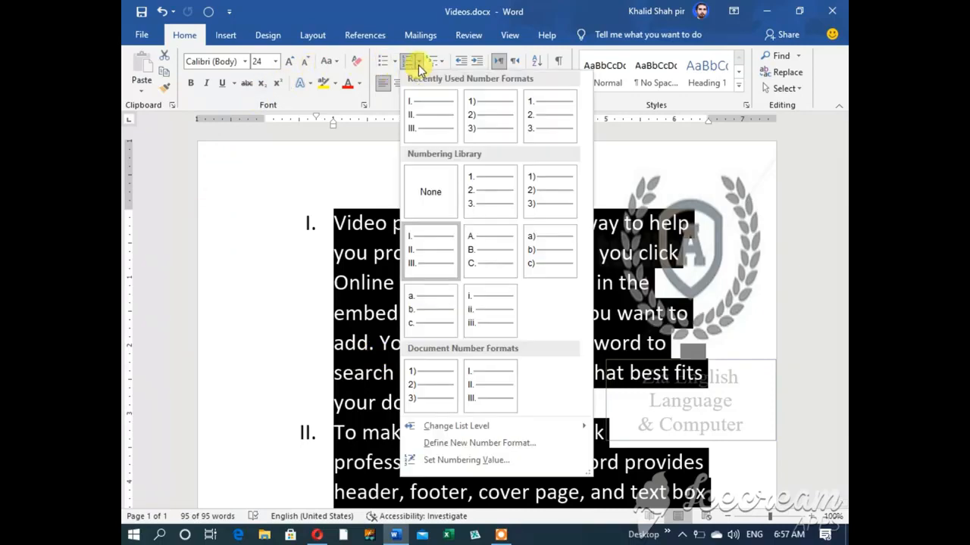
pyautogui.click(474, 248)
pyautogui.click(456, 266)
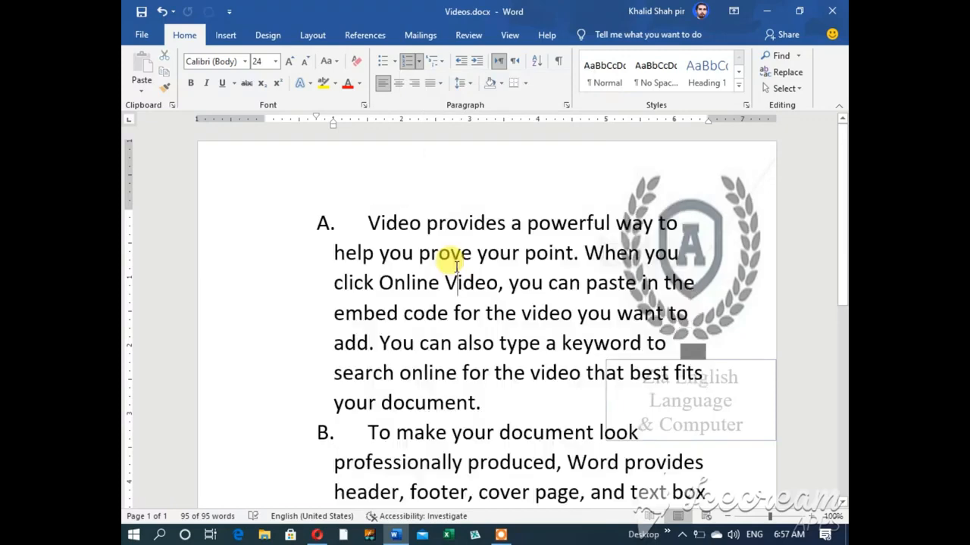
pyautogui.scroll(-3, 461, 256)
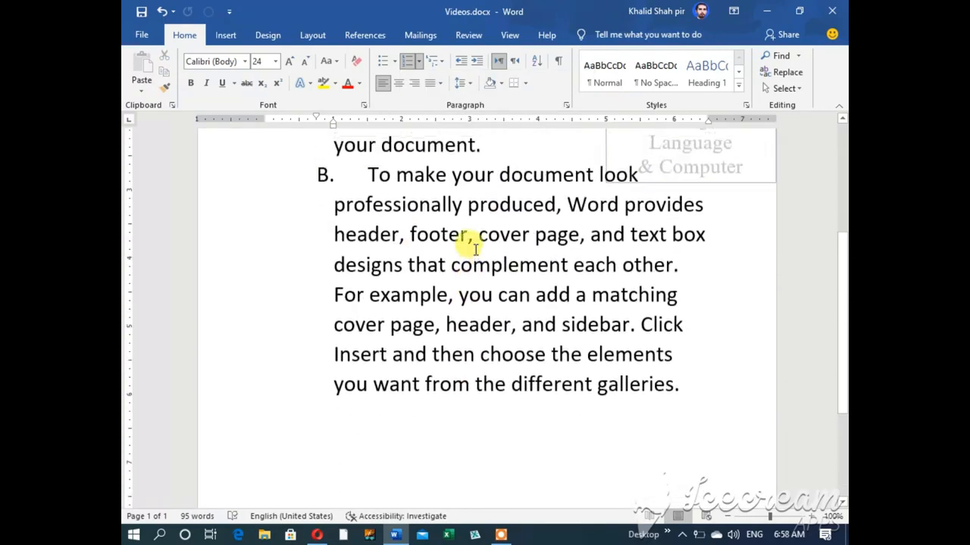
pyautogui.scroll(3, 476, 248)
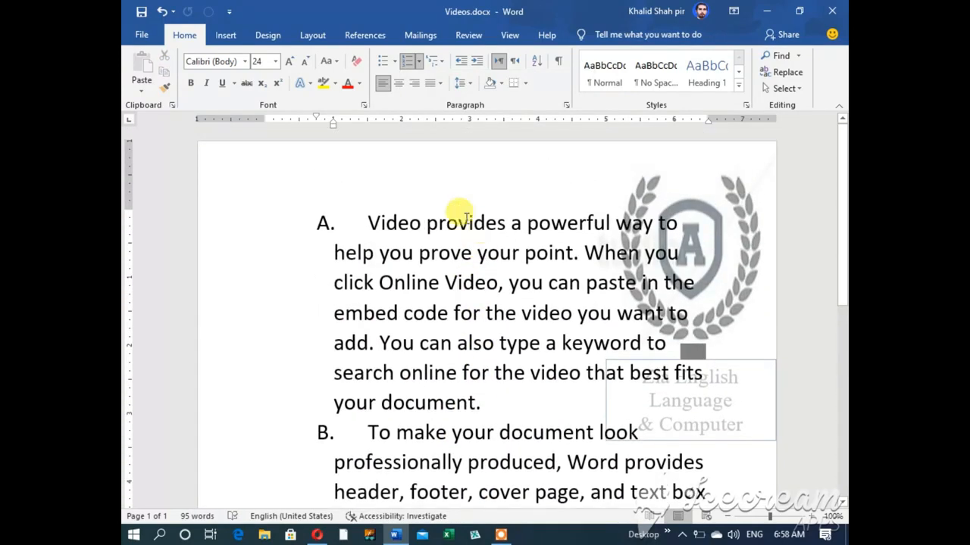
# - Try the a) b) c), a. b. c. and i. ii. iii. numbering formats in turn on the two-paragraph list
pyautogui.click(418, 60)
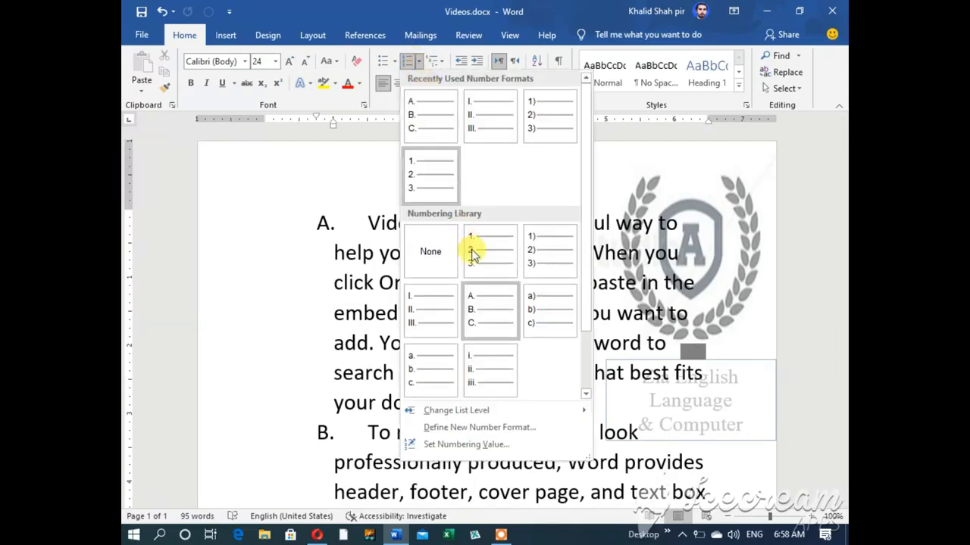
pyautogui.click(560, 318)
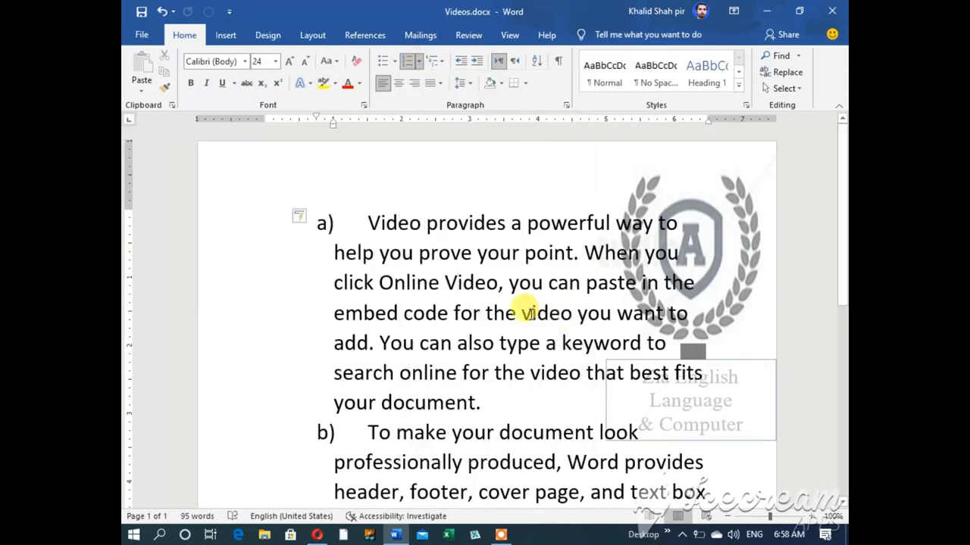
pyautogui.click(418, 61)
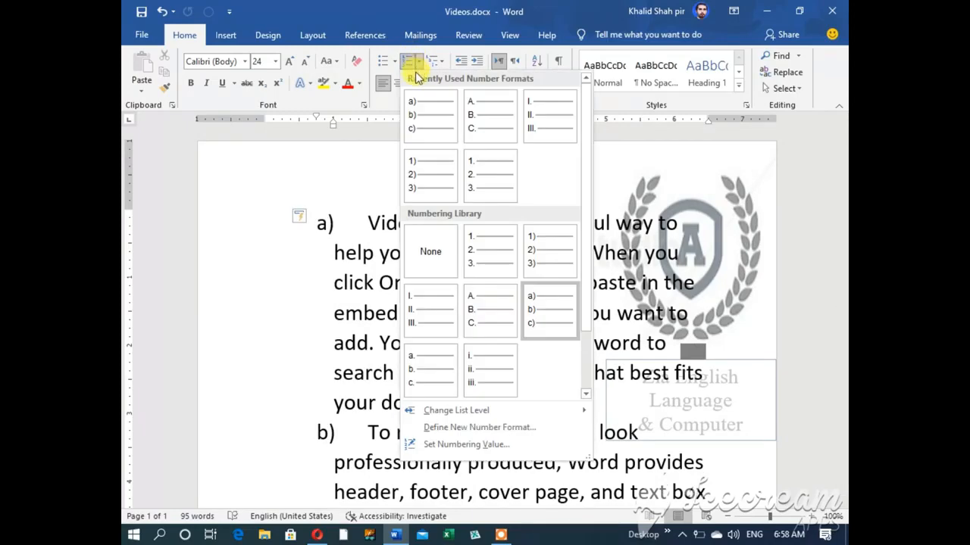
pyautogui.click(430, 372)
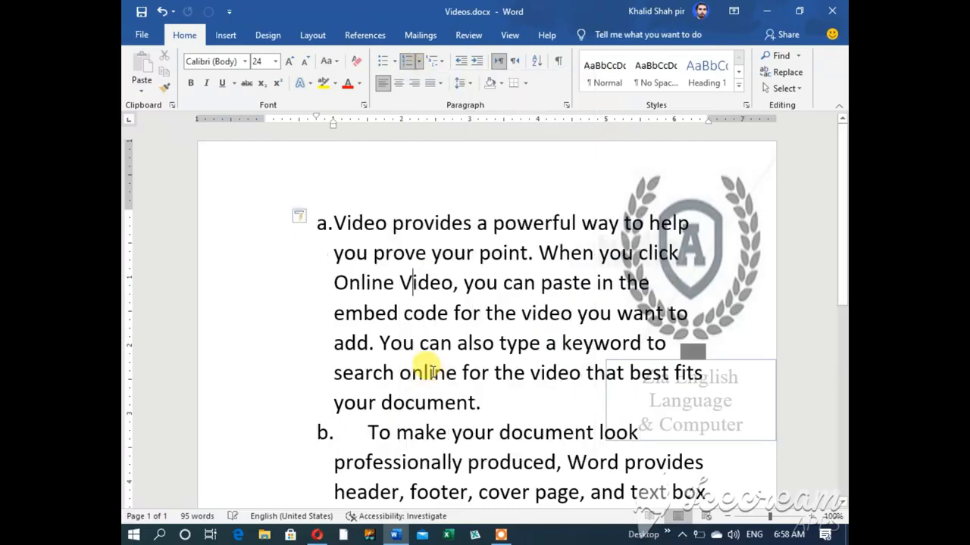
pyautogui.click(418, 61)
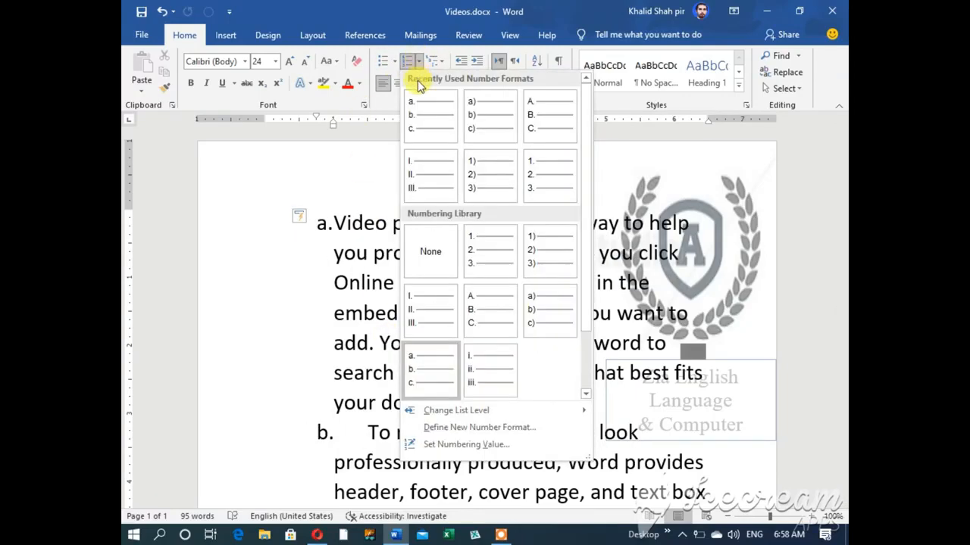
pyautogui.click(484, 370)
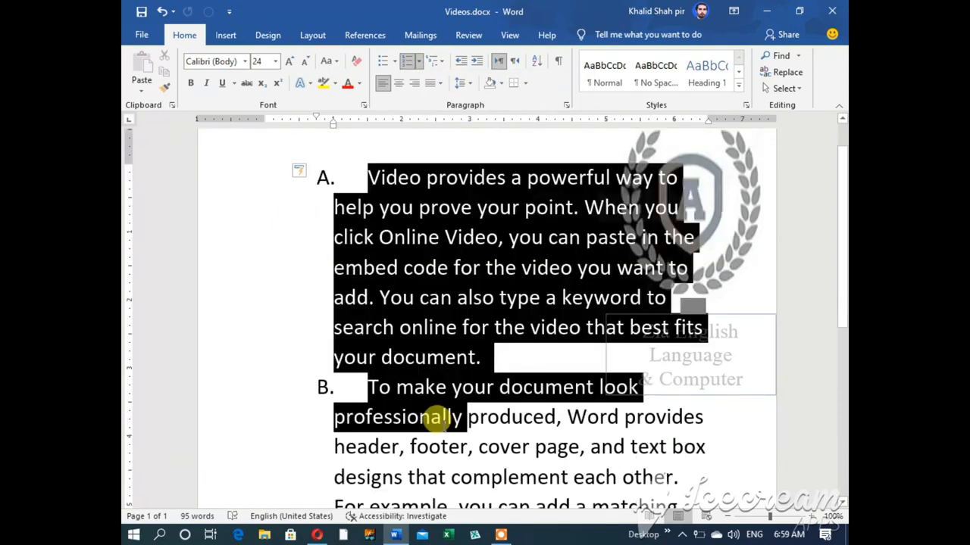
# - Delete all text from the document
pyautogui.scroll(-1, 497, 440)
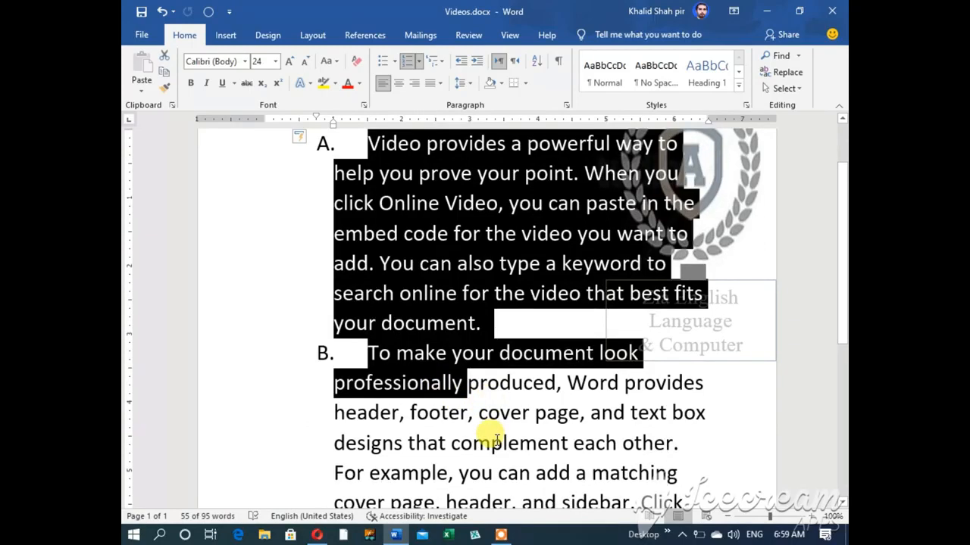
pyautogui.hotkey('ctrl', 'a')
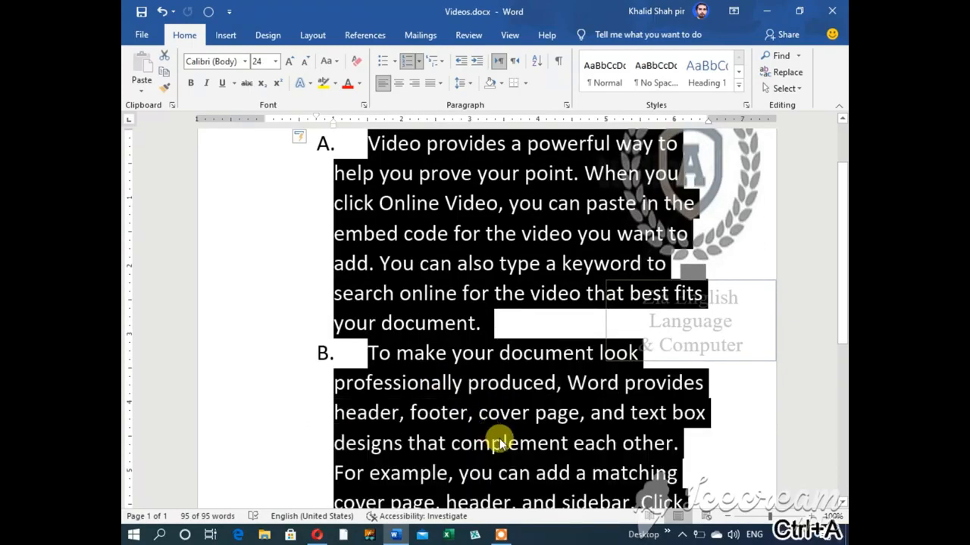
pyautogui.press('Delete')
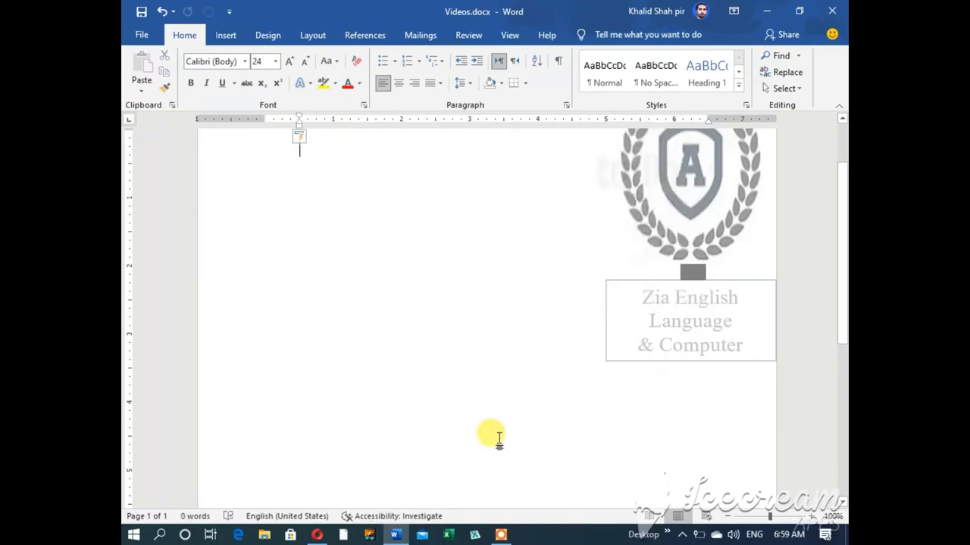
# - Start a 1) 2) 3) numbered list in the blank document with the items "He is man", "I am going to school." and "I am ready"
pyautogui.scroll(2, 474, 257)
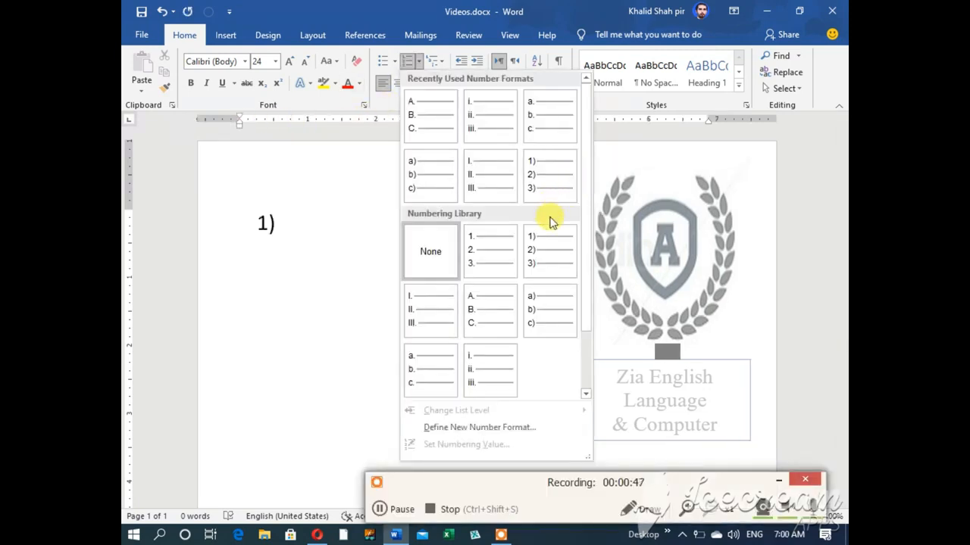
pyautogui.click(545, 179)
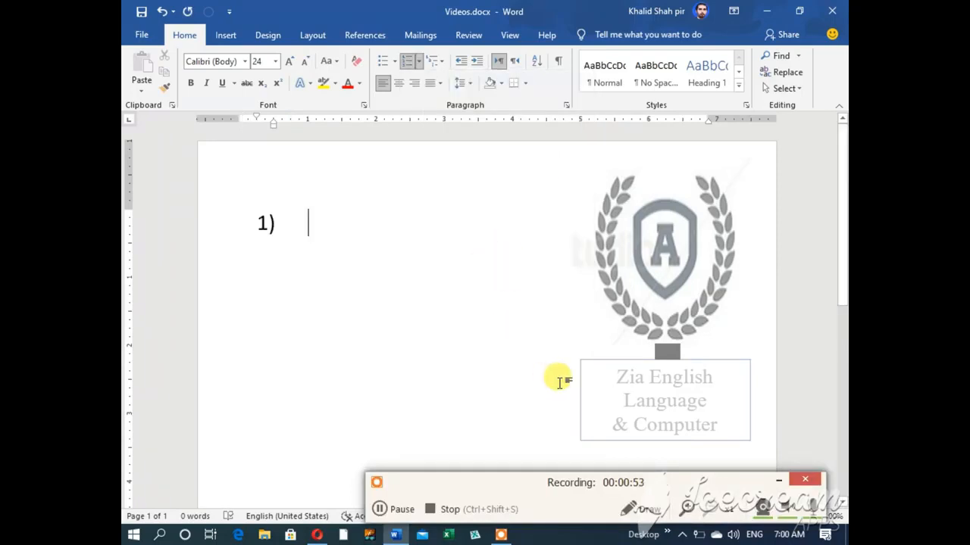
pyautogui.write('He is man')
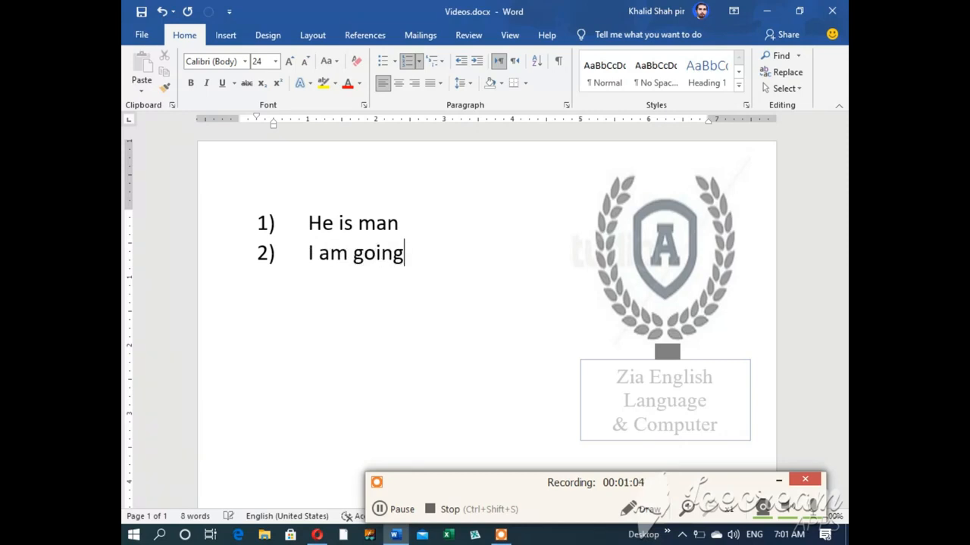
pyautogui.write('chool.')
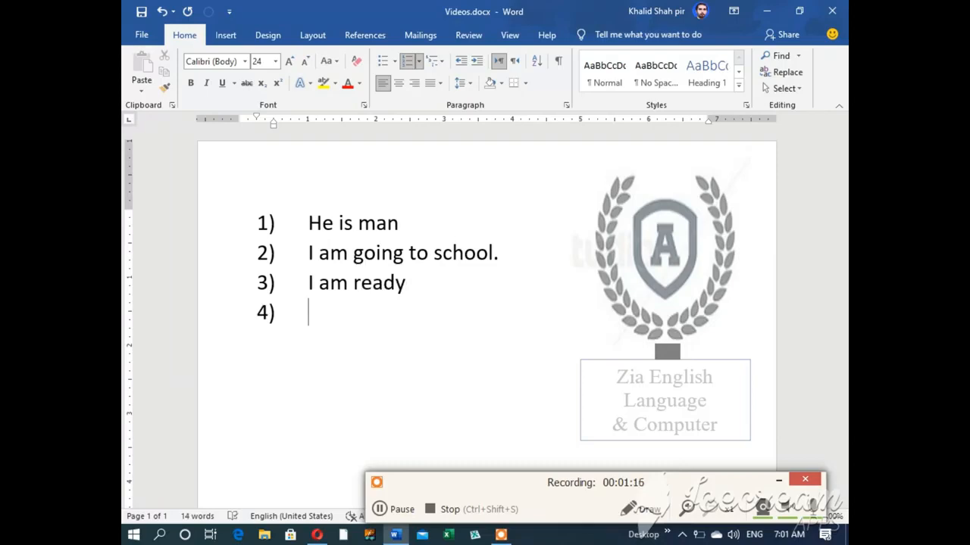
# - Change the numbering of the three sentences to the A. B. C. format and deselect them
pyautogui.click(385, 515)
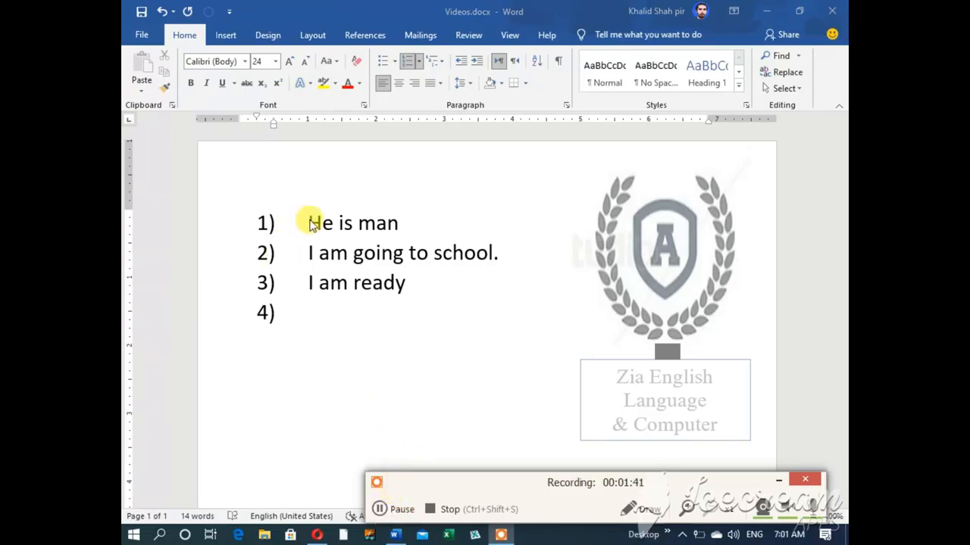
pyautogui.moveTo(309, 220); pyautogui.dragTo(413, 283)
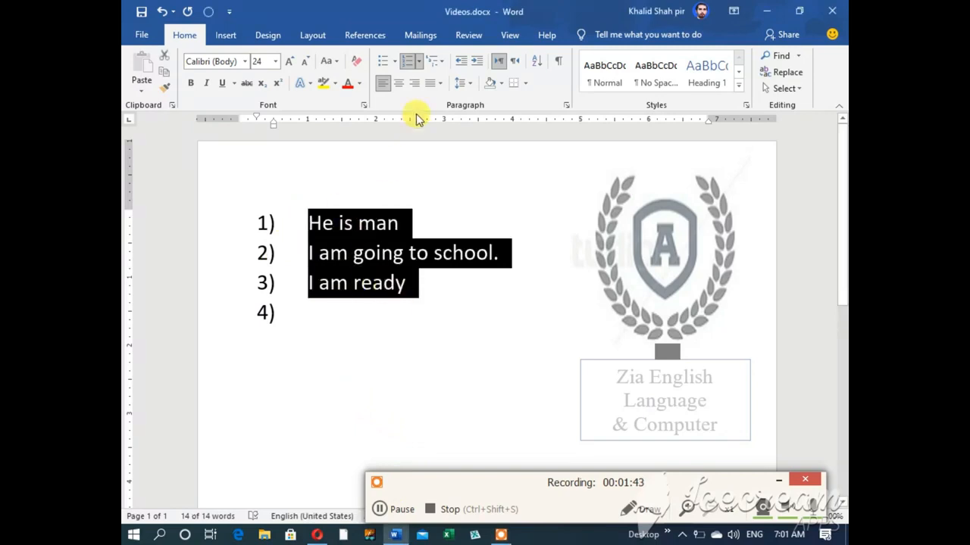
pyautogui.click(419, 62)
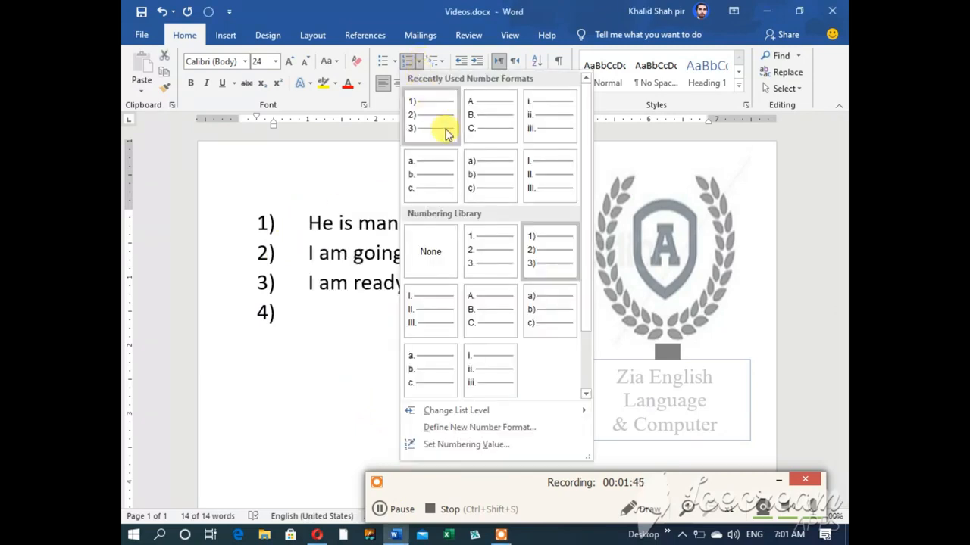
pyautogui.click(493, 125)
pyautogui.click(392, 342)
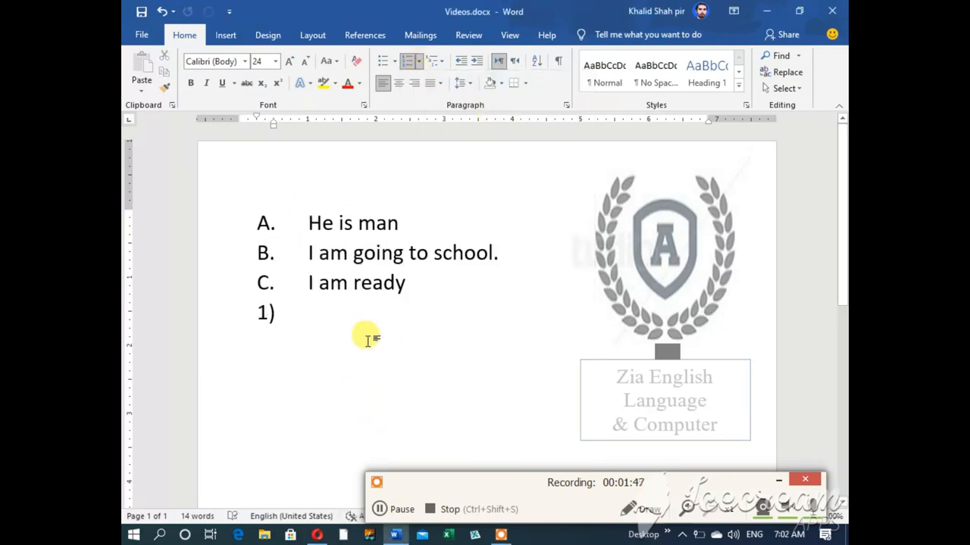
# - End the list at the empty fourth item, leave a blank line and enter three first names on separate unnumbered lines
pyautogui.press('Return')
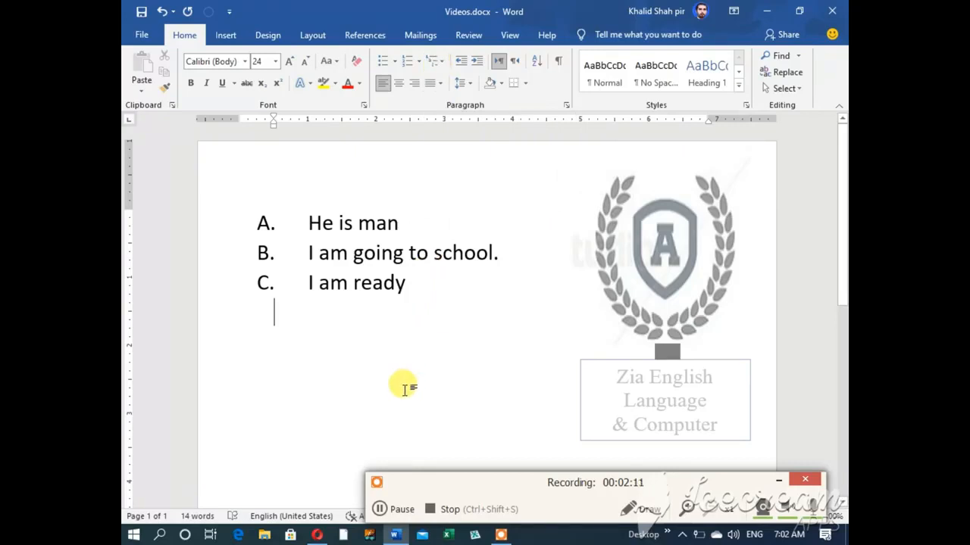
pyautogui.press('Return')
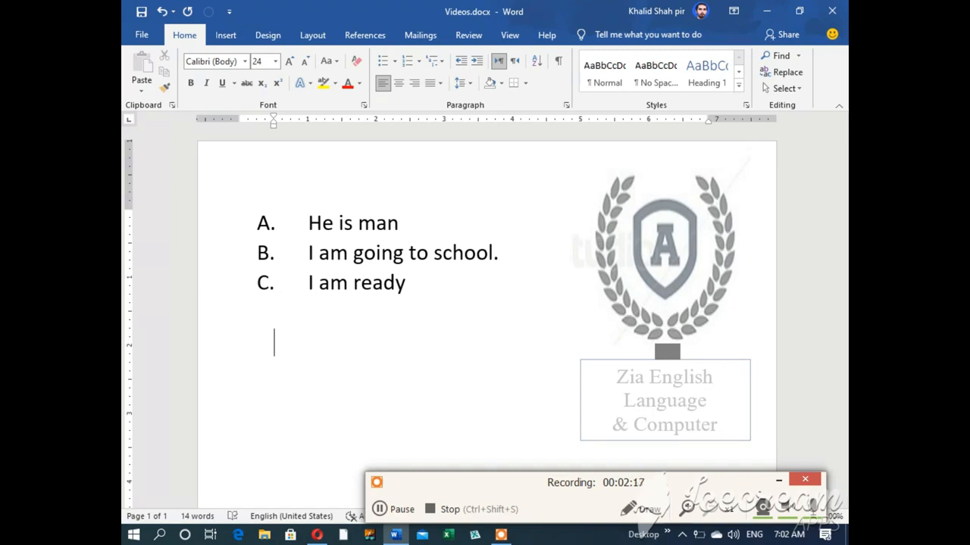
pyautogui.write('asasd')
pyautogui.press('BackSpace')
pyautogui.press('BackSpace')
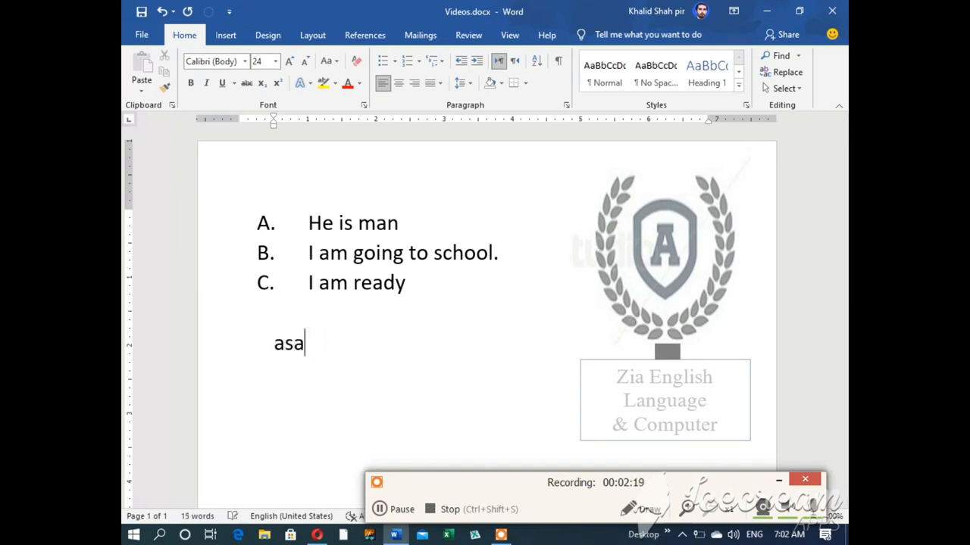
pyautogui.write('d')
pyautogui.press('Return')
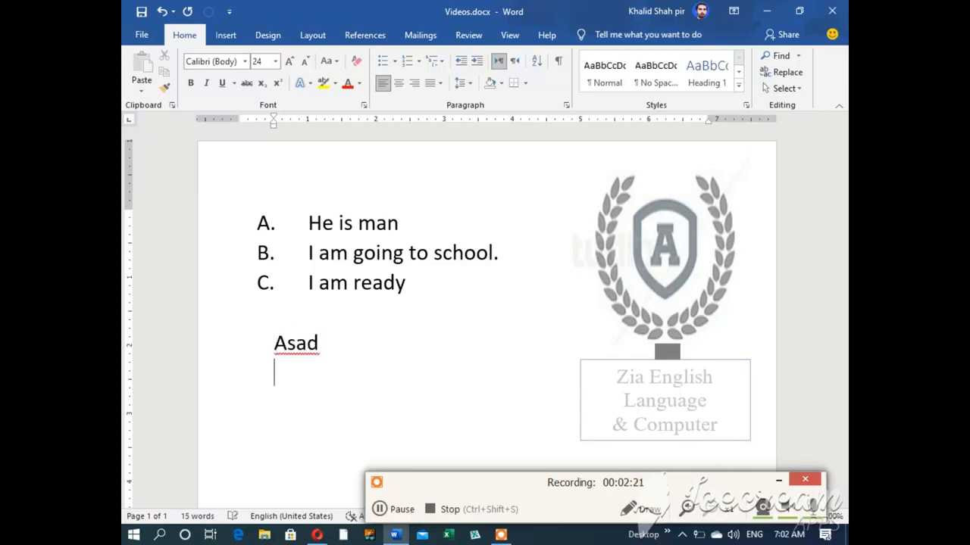
pyautogui.write('Ali')
pyautogui.press('Return')
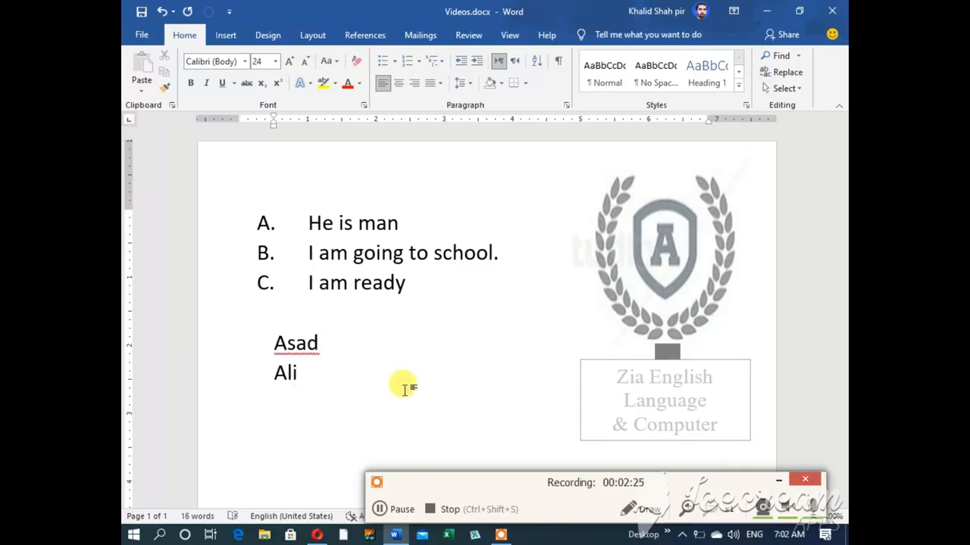
pyautogui.write('Asim')
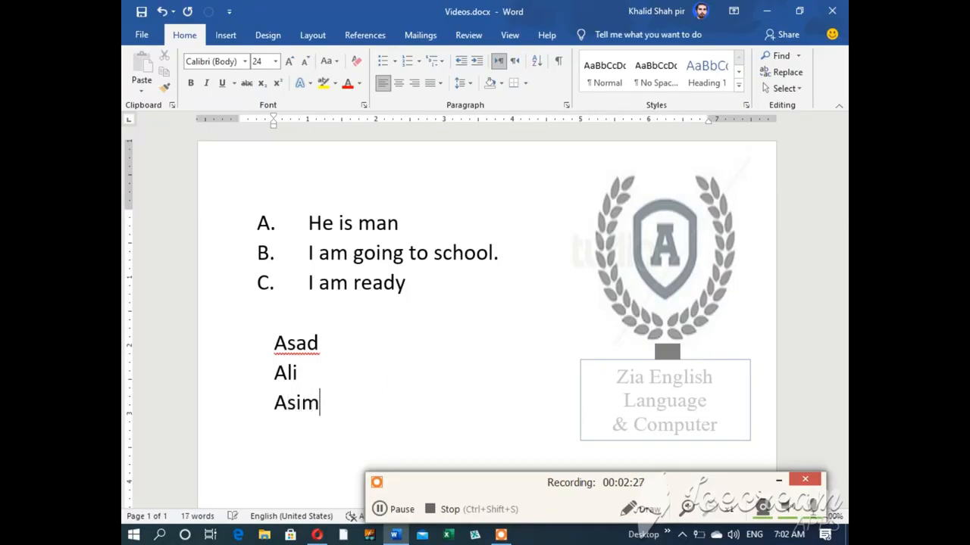
# - Apply the red crescent-and-star bullet to the three unnumbered first names below the lettered list and deselect them
pyautogui.press('Return')
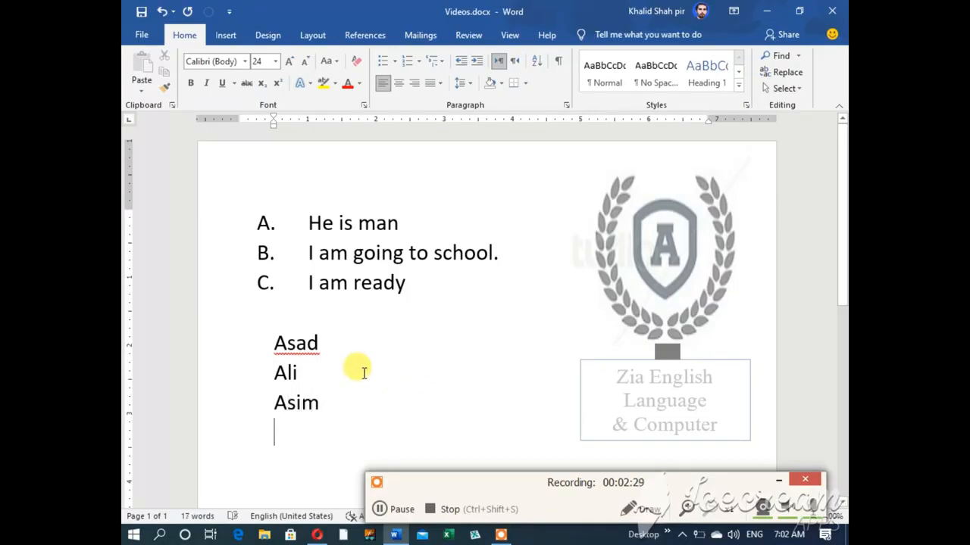
pyautogui.click(275, 346)
pyautogui.moveTo(285, 356); pyautogui.dragTo(333, 405)
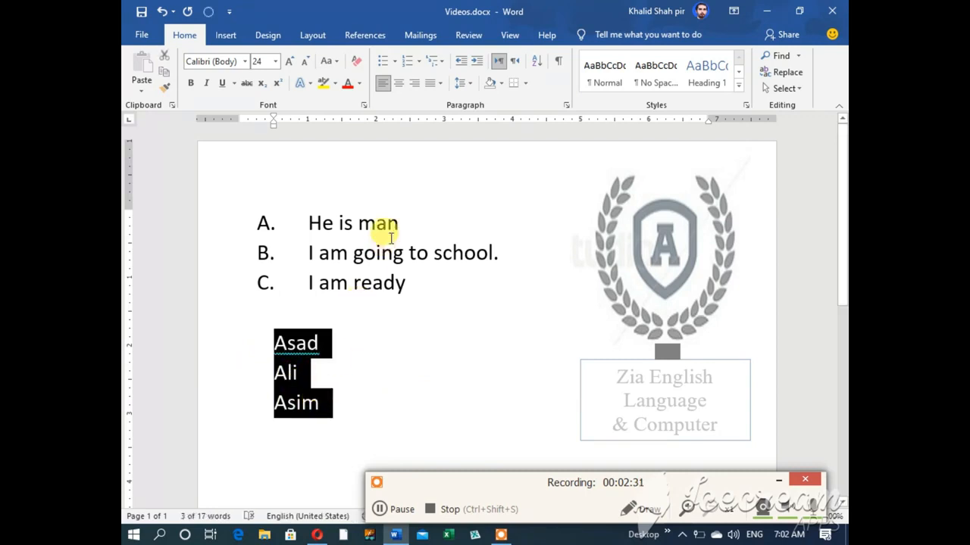
pyautogui.click(395, 61)
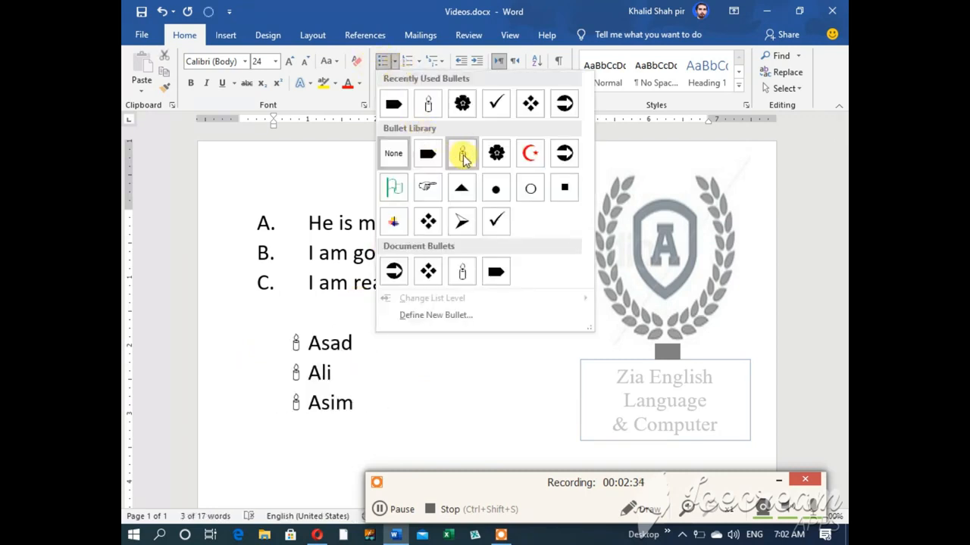
pyautogui.click(531, 155)
pyautogui.click(449, 413)
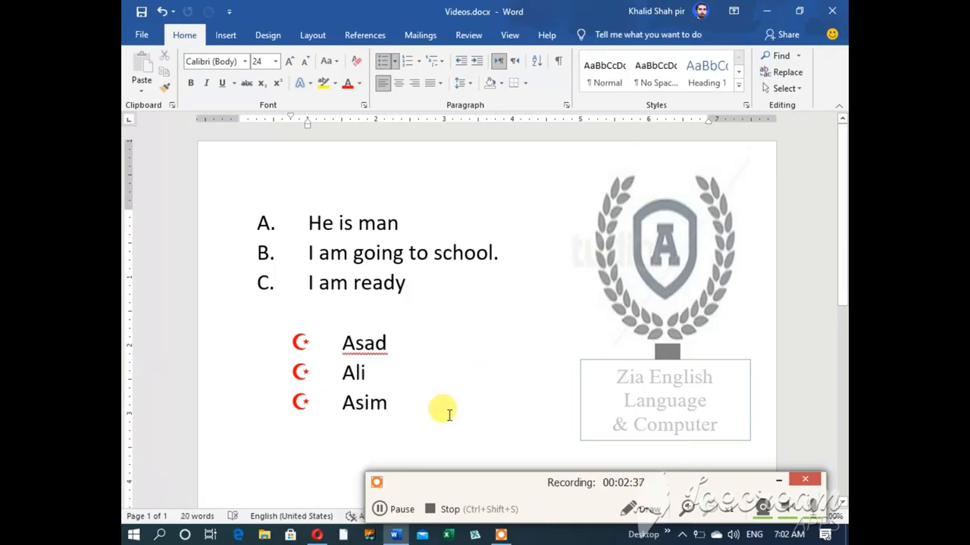
pyautogui.write('\\')
pyautogui.press('Return')
pyautogui.press('Return')
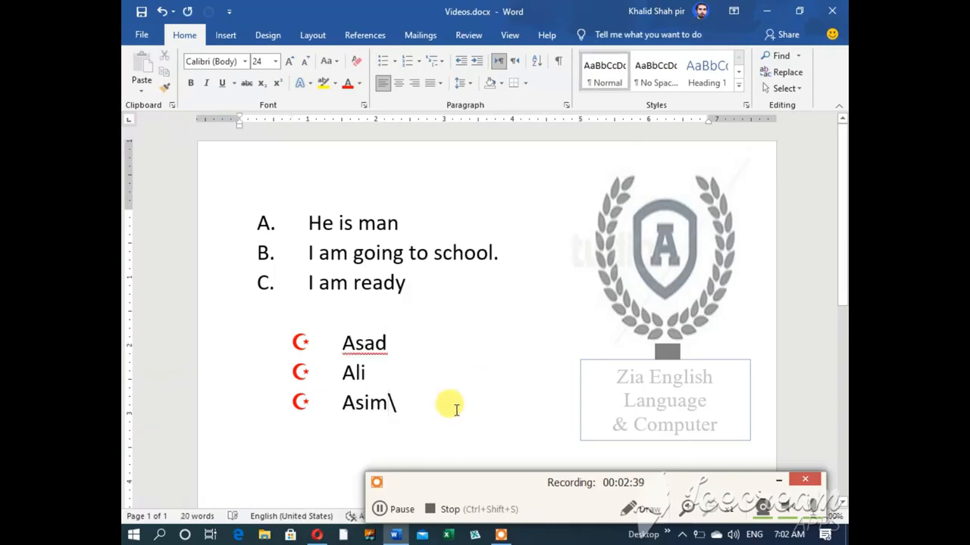
pyautogui.click(453, 408)
pyautogui.press('BackSpace')
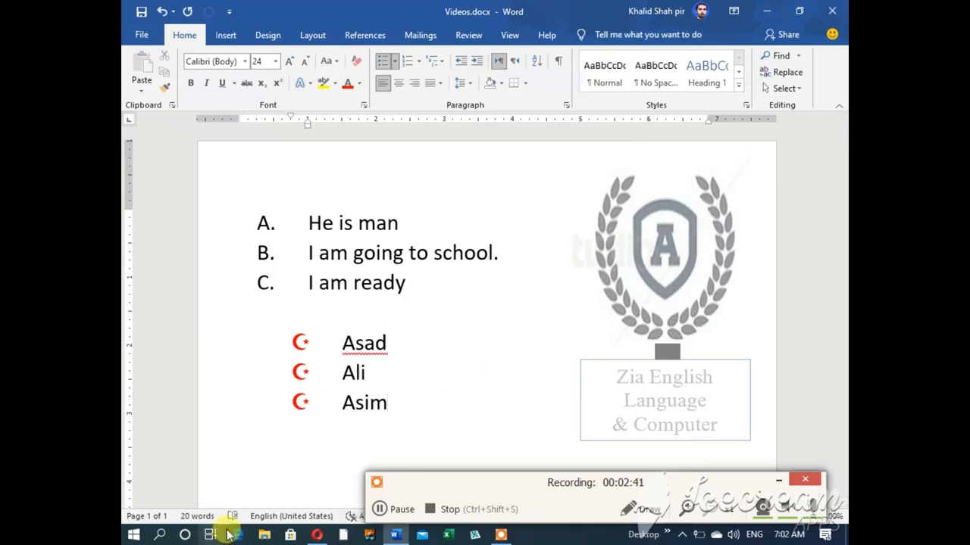
# - Enter three more first names on separate plain lines below the crescent-bulleted list
pyautogui.click(279, 479)
pyautogui.click(302, 445)
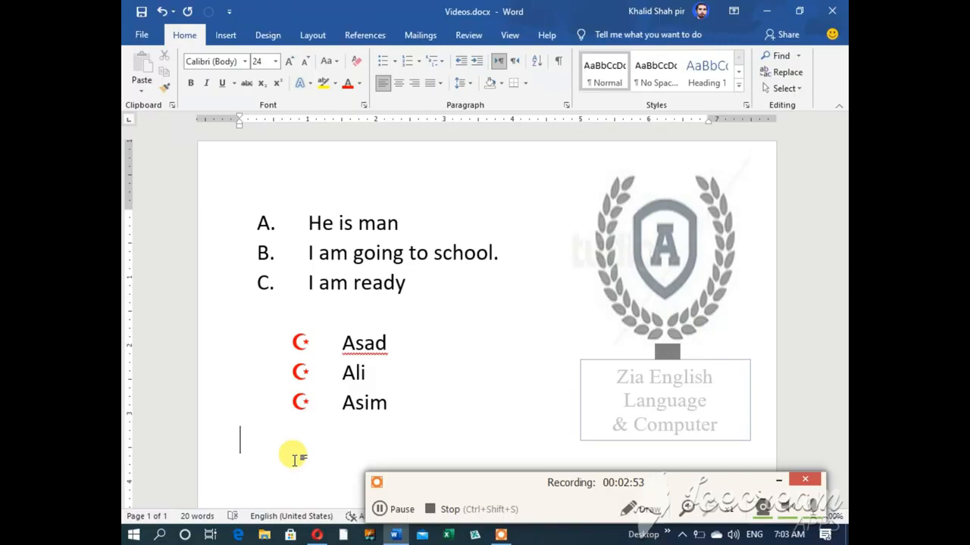
pyautogui.write('Anwar ')
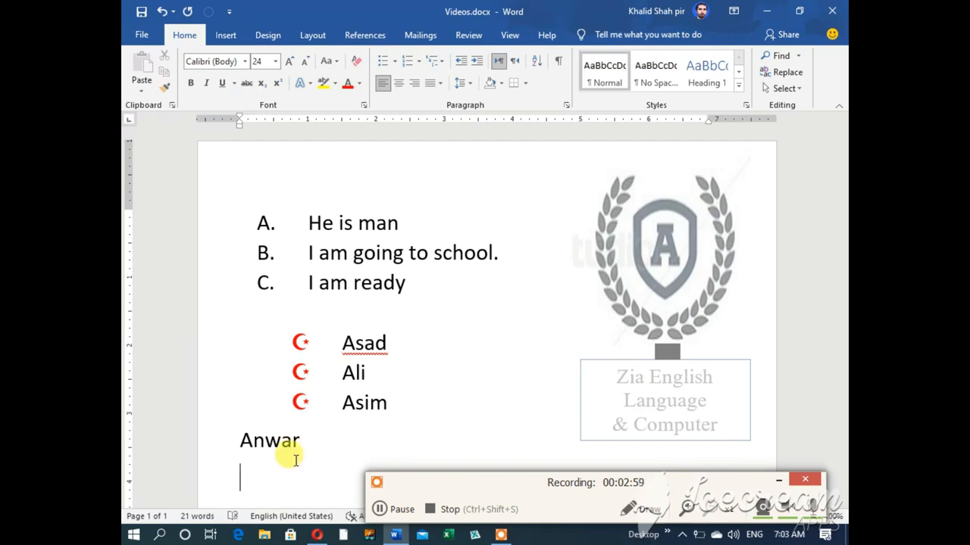
pyautogui.write('Jan')
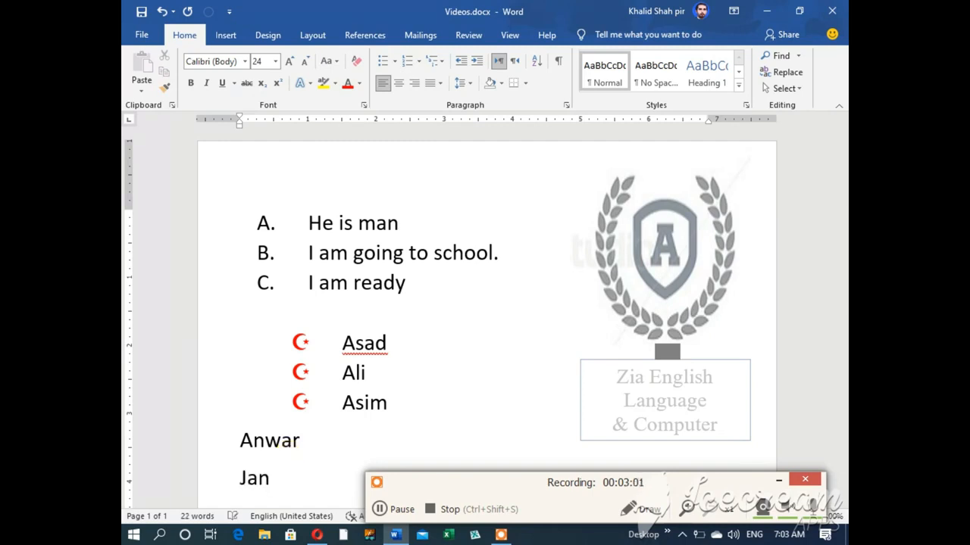
pyautogui.press('Return')
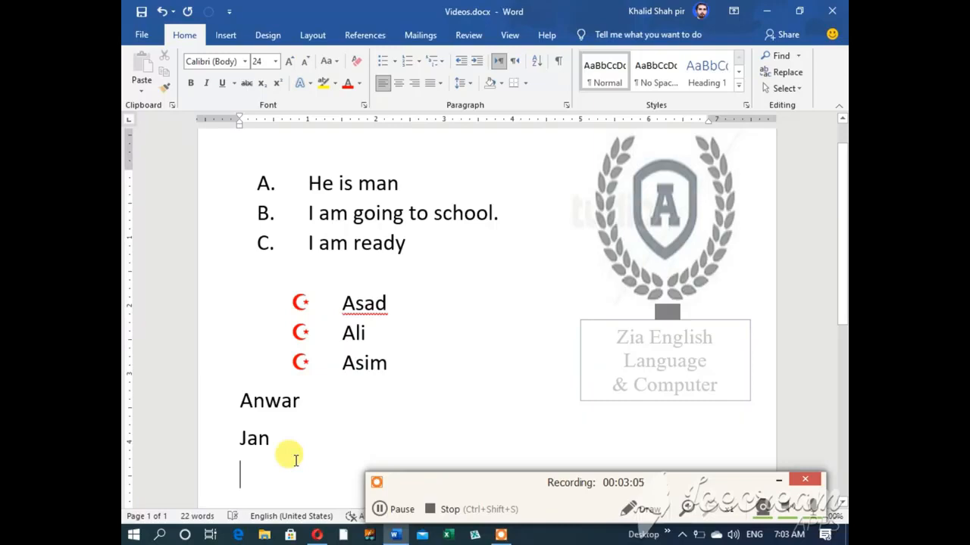
pyautogui.write('Awais')
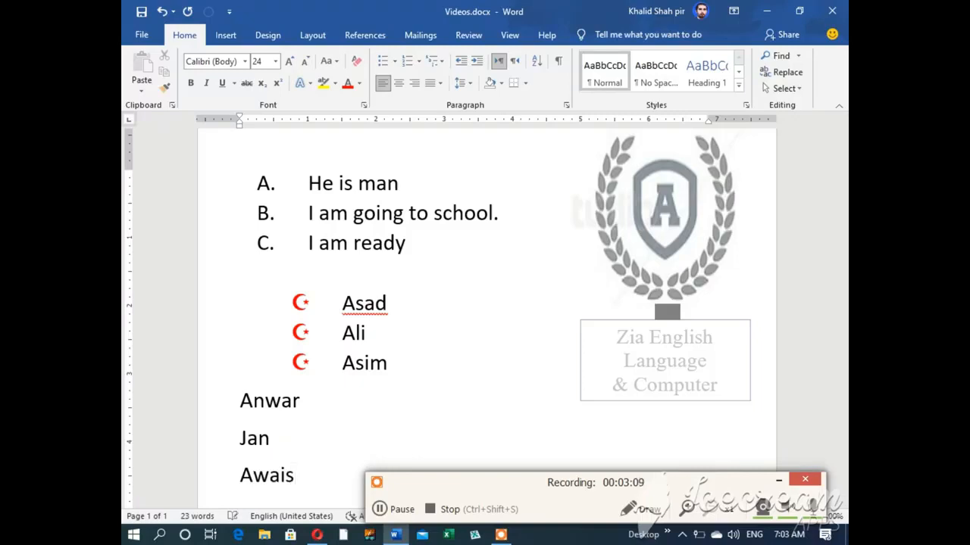
pyautogui.press('Return')
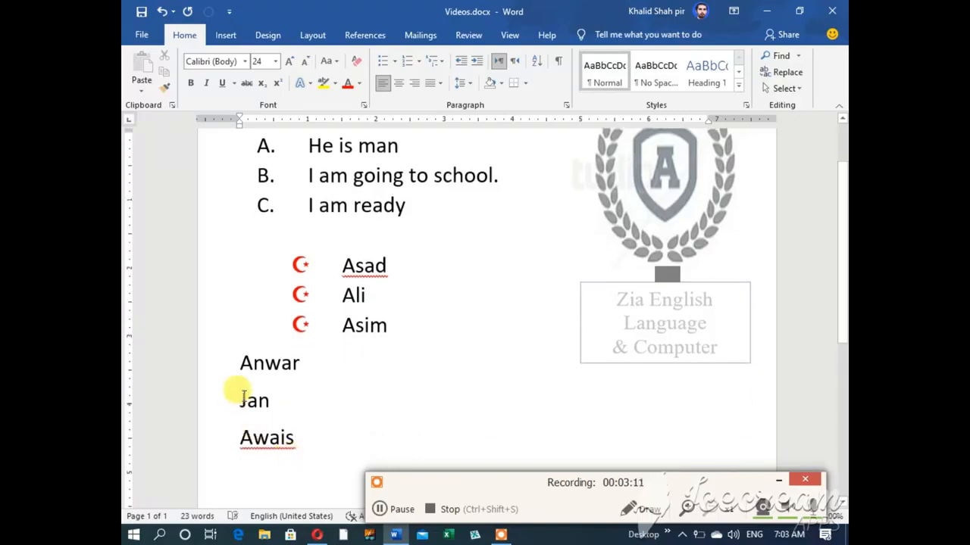
# - Apply the 1) 2) 3) number format to the three plain names below the crescent-bulleted list and deselect them
pyautogui.moveTo(240, 363); pyautogui.dragTo(271, 435)
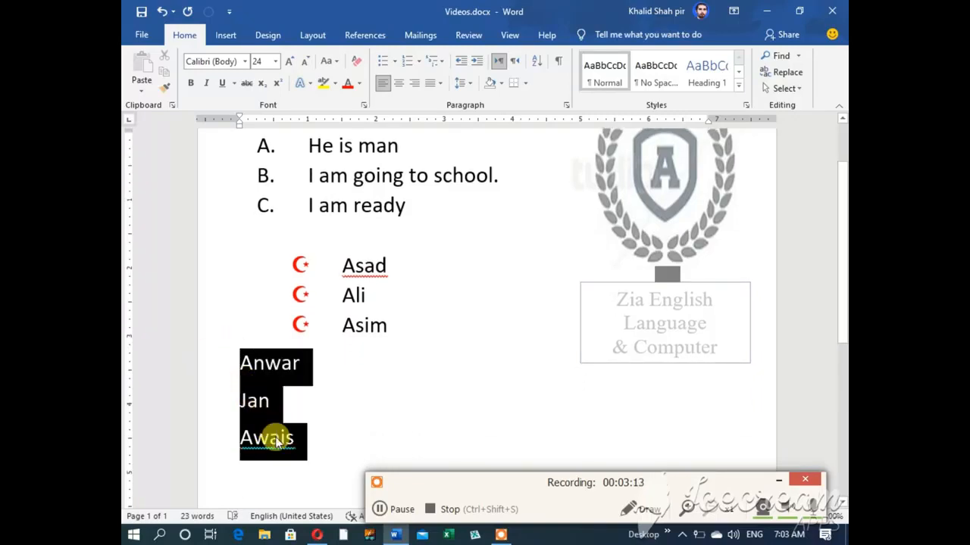
pyautogui.click(274, 436)
pyautogui.moveTo(212, 365); pyautogui.dragTo(199, 447)
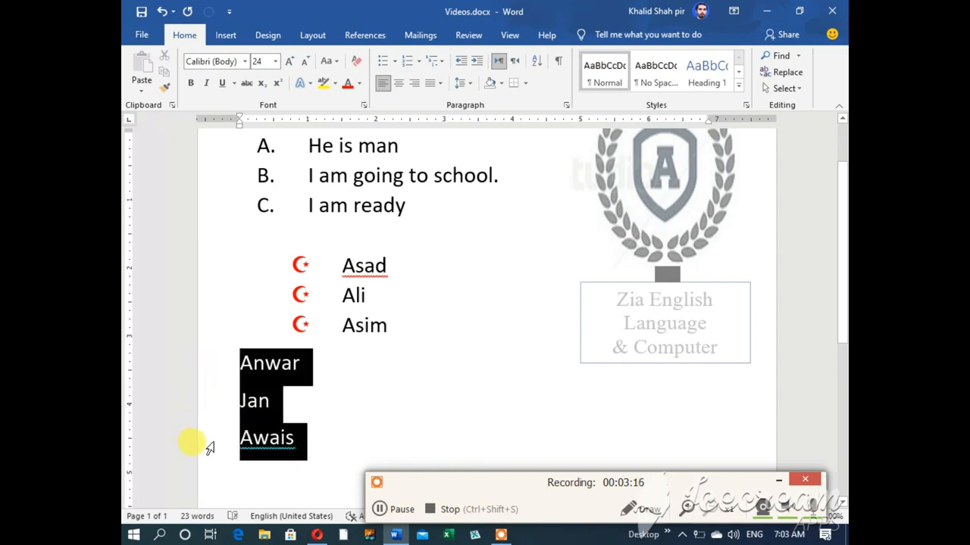
pyautogui.click(418, 60)
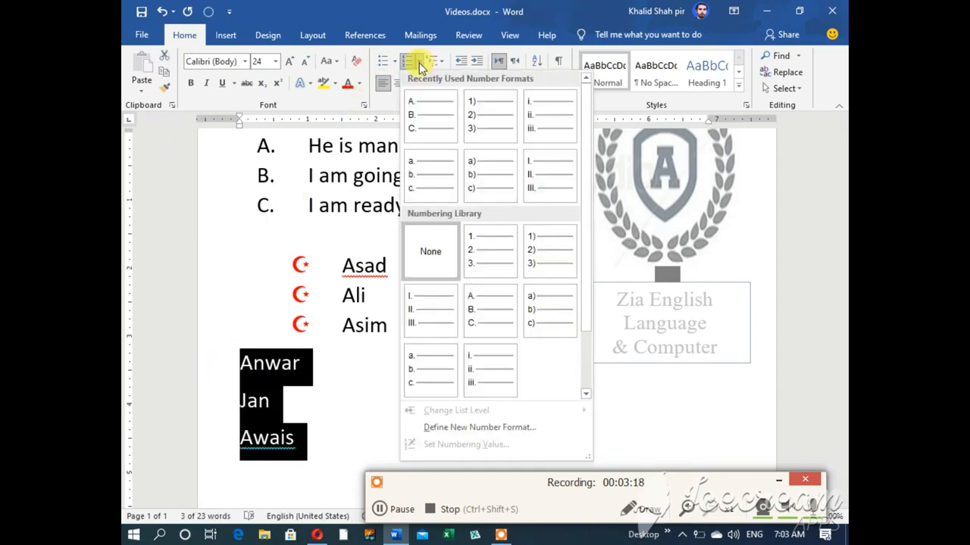
pyautogui.click(481, 114)
pyautogui.click(366, 422)
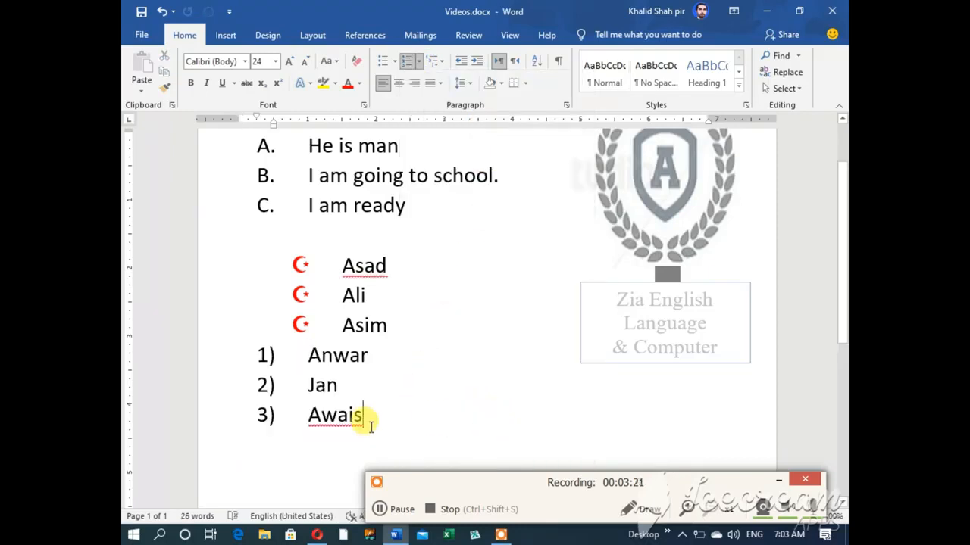
# - Enter another three first names on separate plain lines below the 1) 2) 3) list
pyautogui.click(332, 487)
pyautogui.scroll(-1, 350, 493)
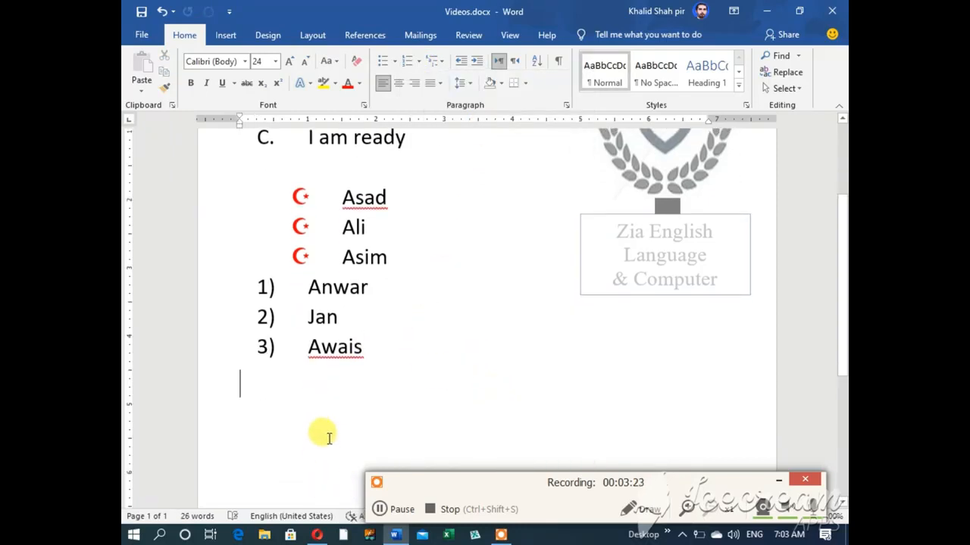
pyautogui.write('Tahir ')
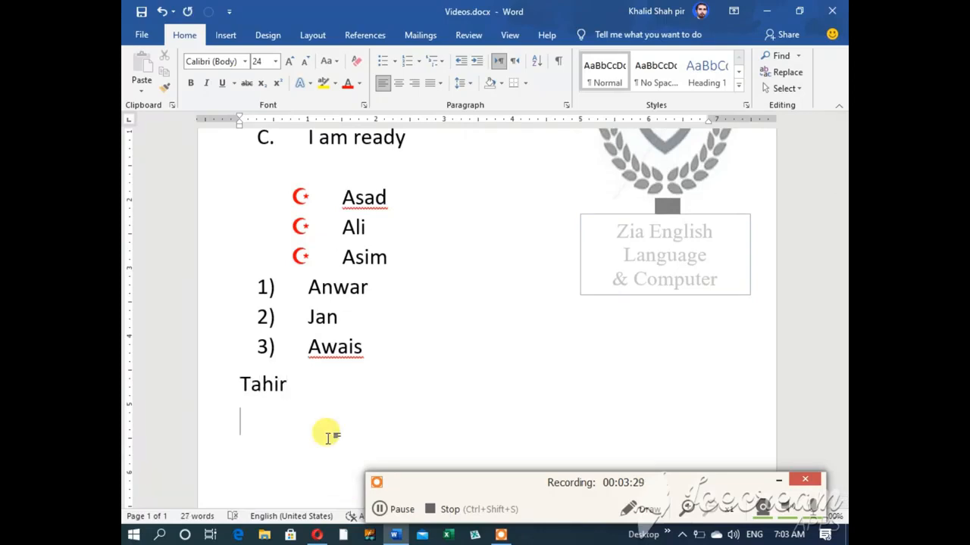
pyautogui.write('Zee')
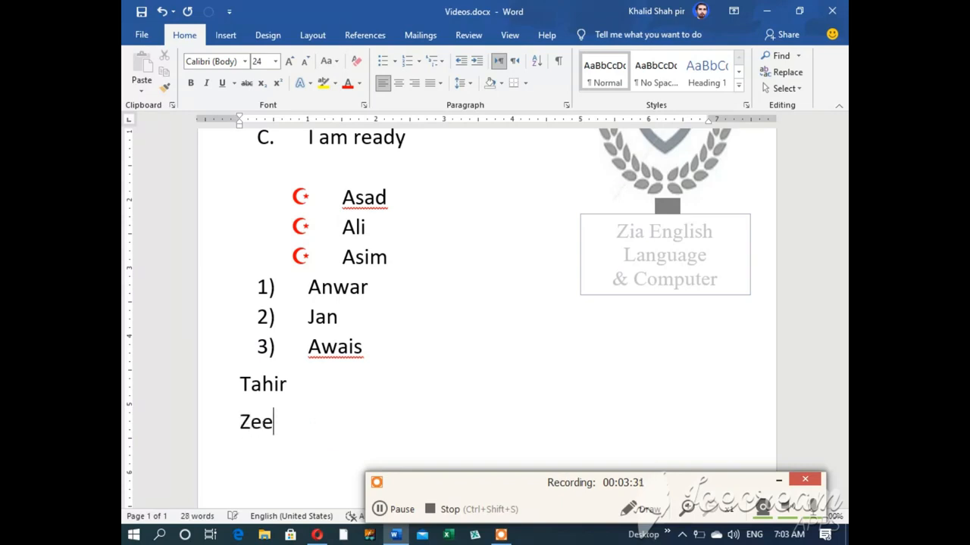
pyautogui.write('shan')
pyautogui.press('Return')
pyautogui.write('Ja')
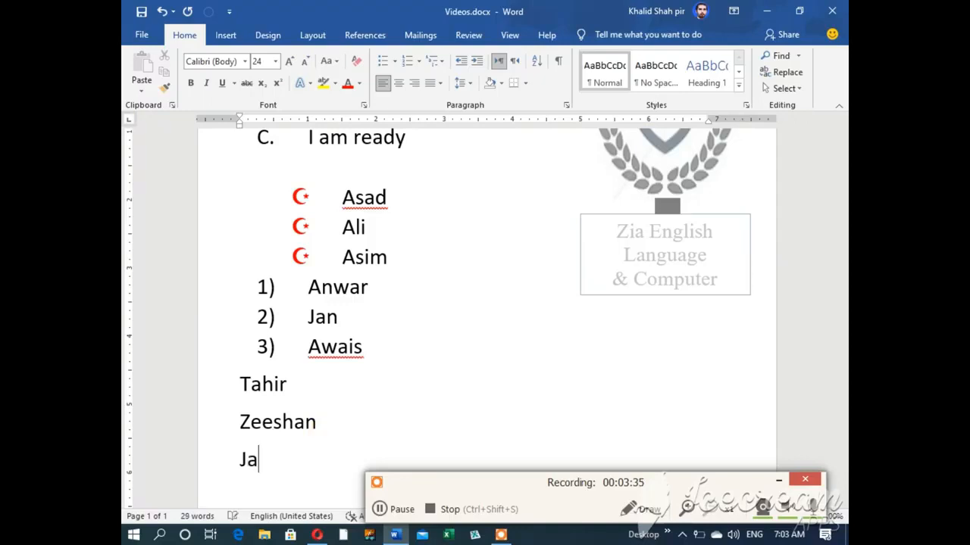
pyautogui.write('meel')
pyautogui.press('Return')
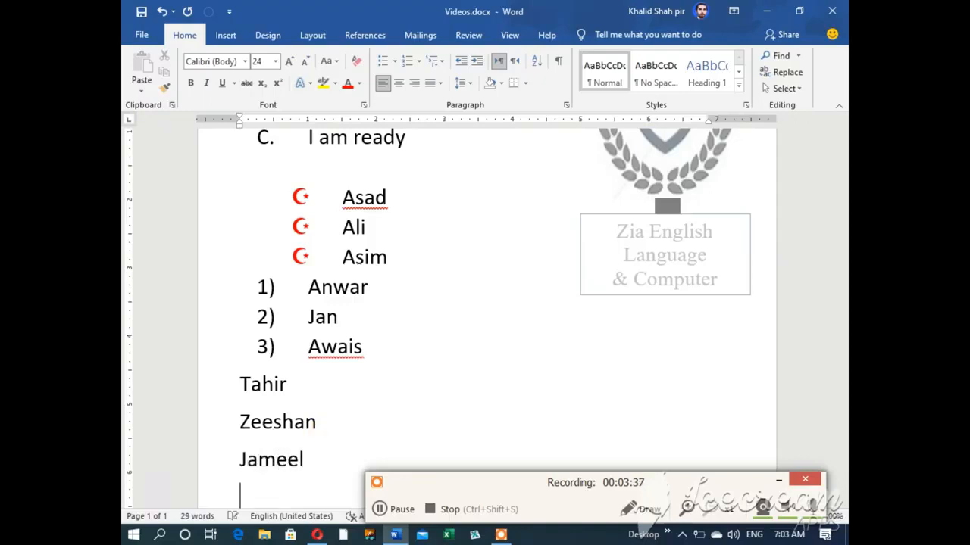
# - Apply the circled right-arrow bullet to the last three names and deselect them
pyautogui.moveTo(211, 388); pyautogui.dragTo(209, 460)
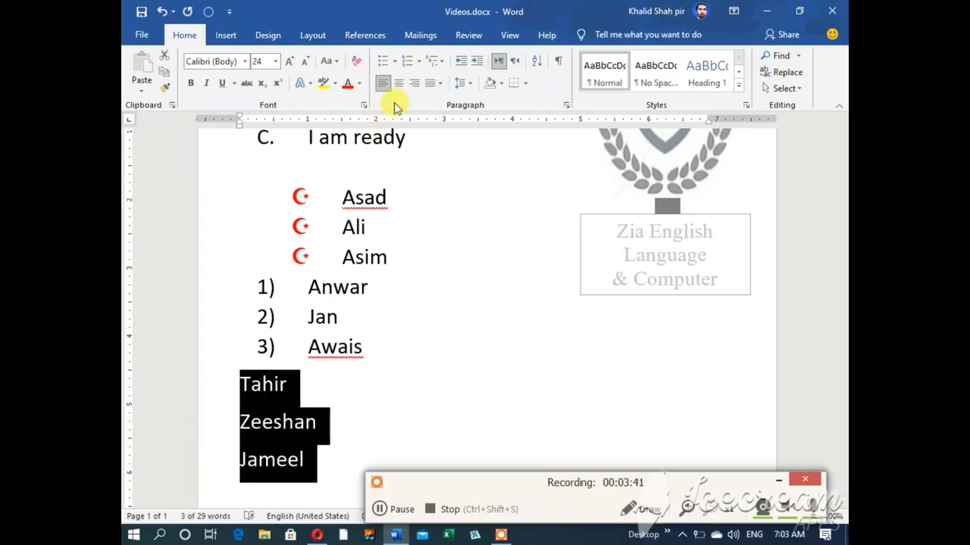
pyautogui.click(395, 62)
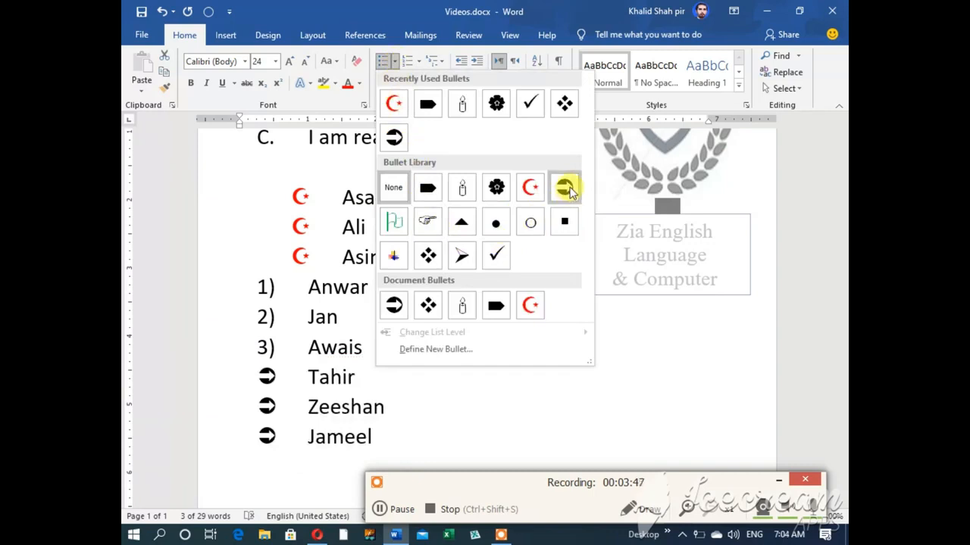
pyautogui.click(568, 189)
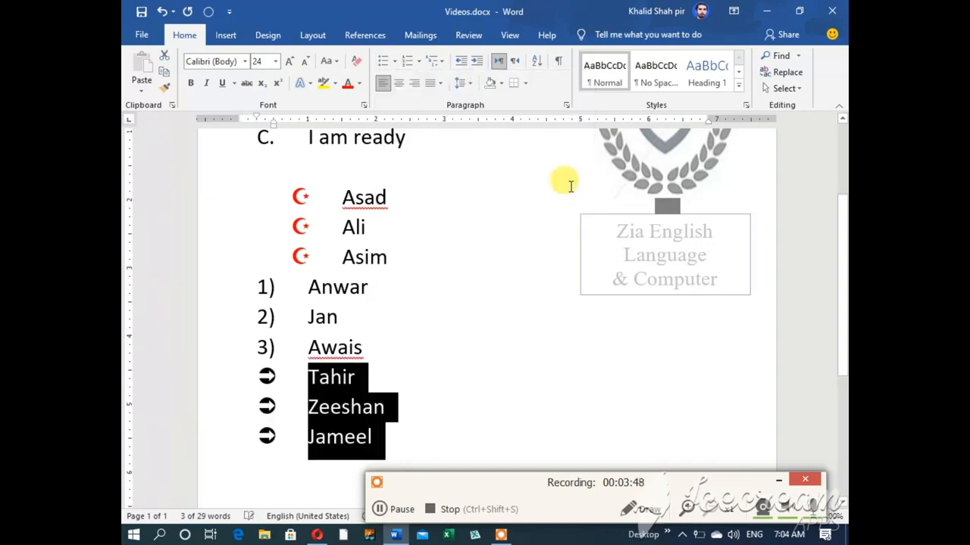
pyautogui.click(421, 420)
# - Examine the lettered, crescent-bulleted, numbered and arrow-bulleted lists one after another
pyautogui.scroll(5, 447, 394)
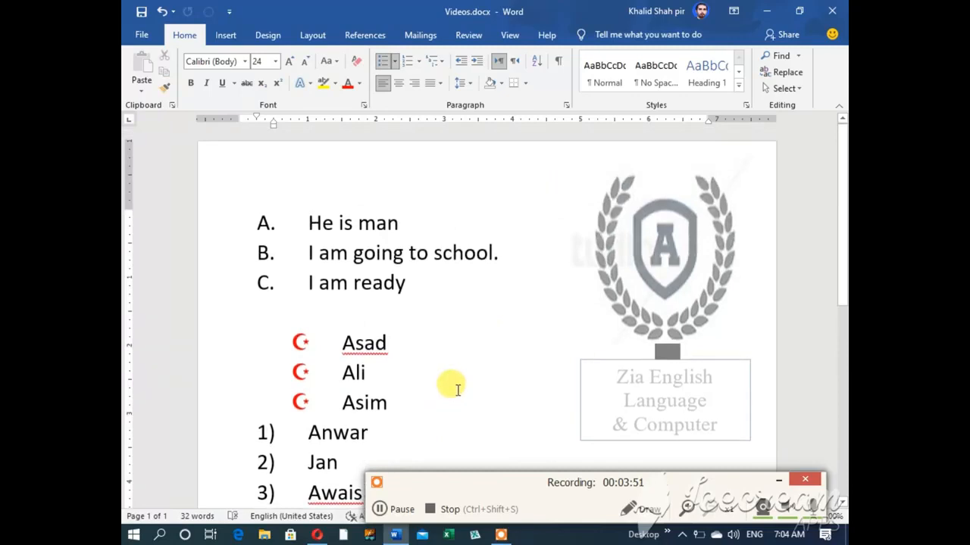
pyautogui.scroll(-3, 459, 385)
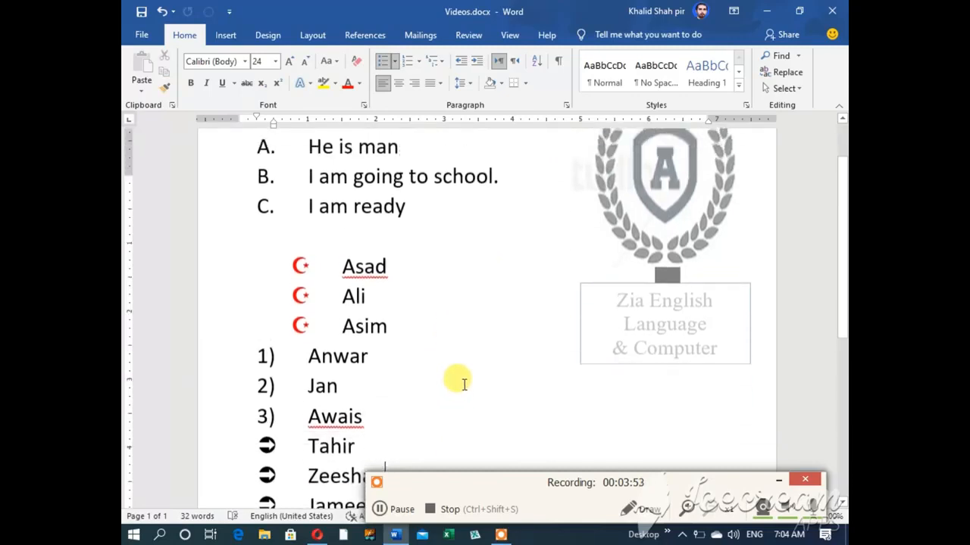
pyautogui.scroll(3, 459, 385)
pyautogui.moveTo(308, 222); pyautogui.dragTo(401, 324)
pyautogui.scroll(-1, 346, 281)
pyautogui.scroll(-1, 406, 328)
pyautogui.scroll(-1, 406, 328)
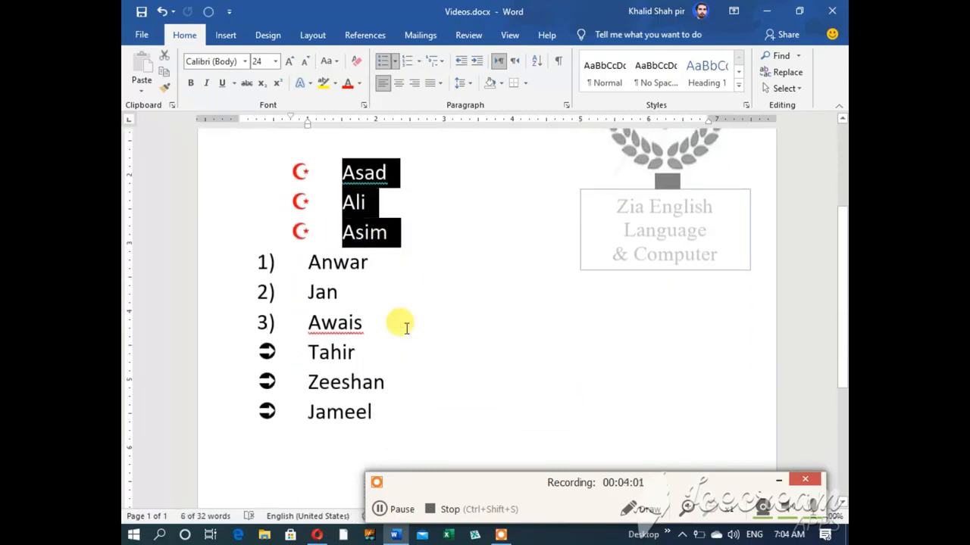
pyautogui.moveTo(308, 256); pyautogui.dragTo(345, 320)
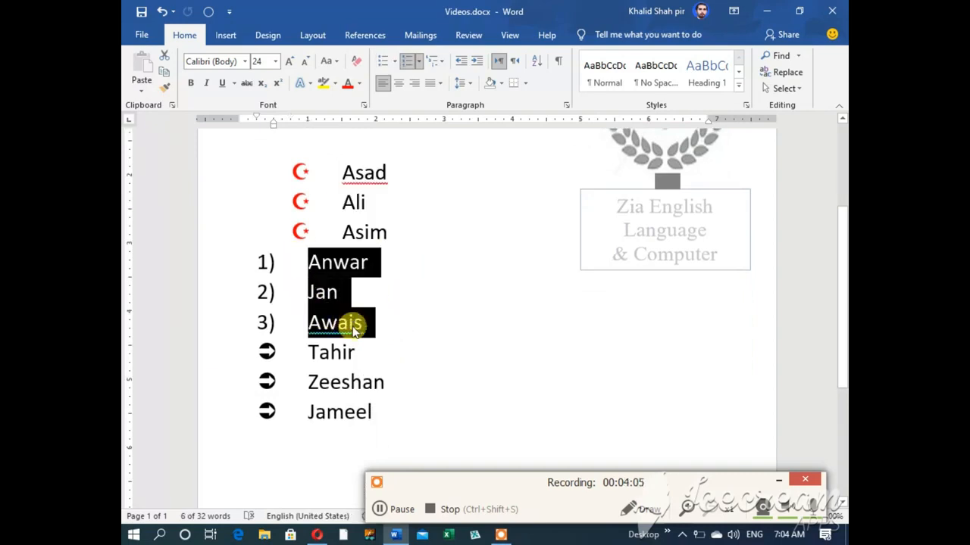
pyautogui.scroll(-1, 307, 351)
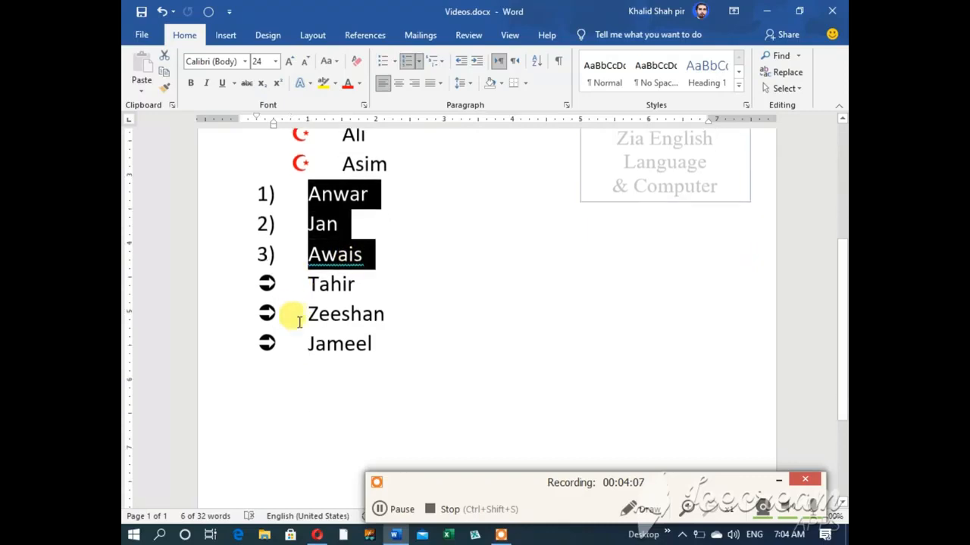
pyautogui.moveTo(303, 282); pyautogui.dragTo(338, 350)
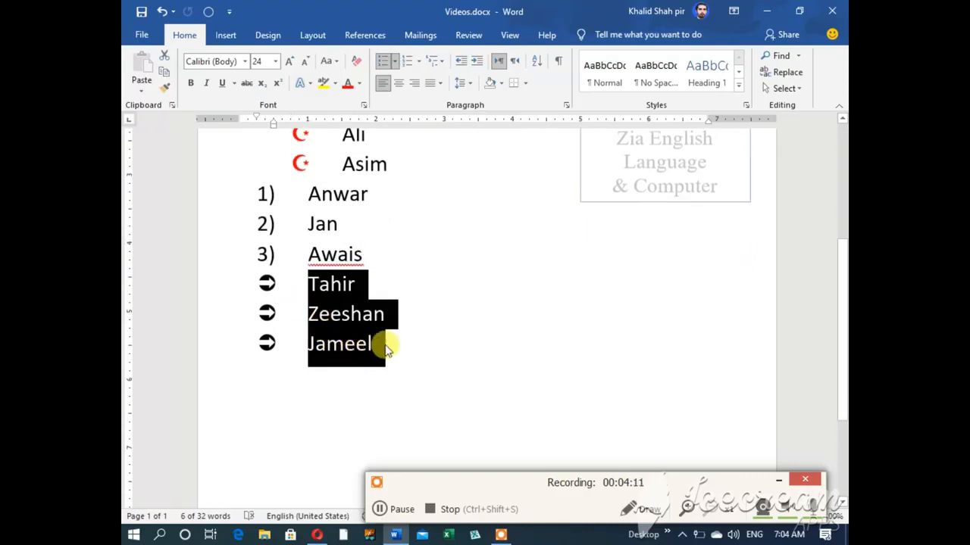
# - Apply the 1. / 1.1. / 1.1.1. multilevel list format to all the text in the document, deselect it and review the list
pyautogui.scroll(4, 385, 341)
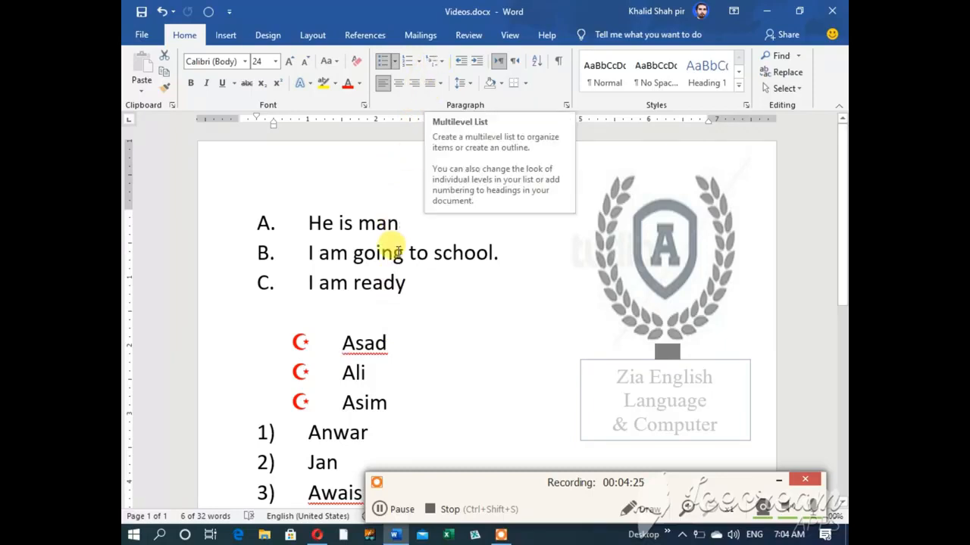
pyautogui.moveTo(307, 222); pyautogui.dragTo(316, 465)
pyautogui.scroll(5, 347, 389)
pyautogui.scroll(2, 381, 294)
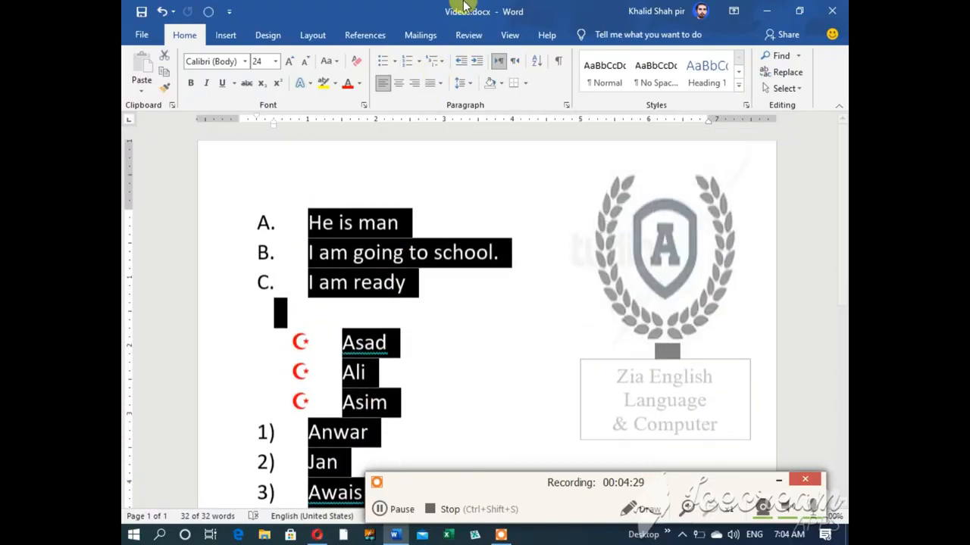
pyautogui.click(444, 61)
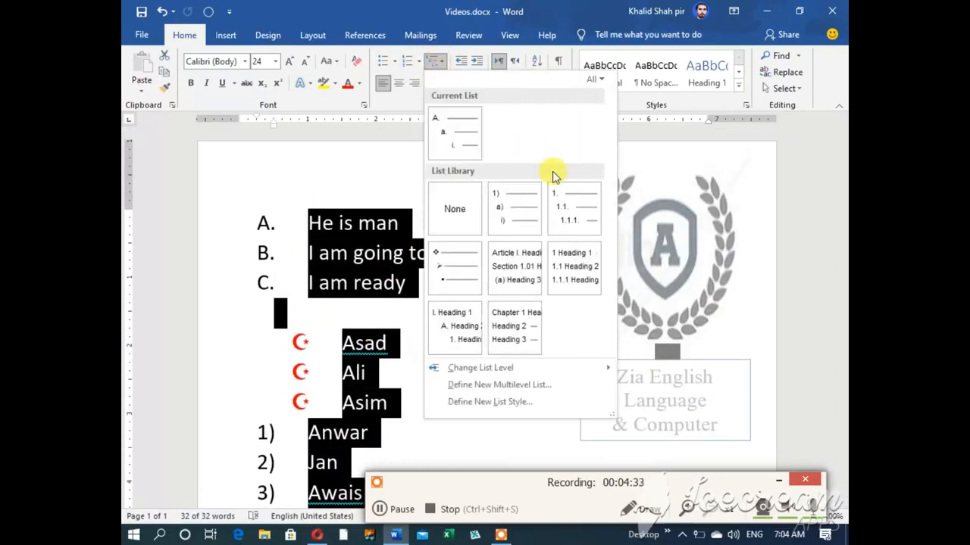
pyautogui.moveTo(575, 201)
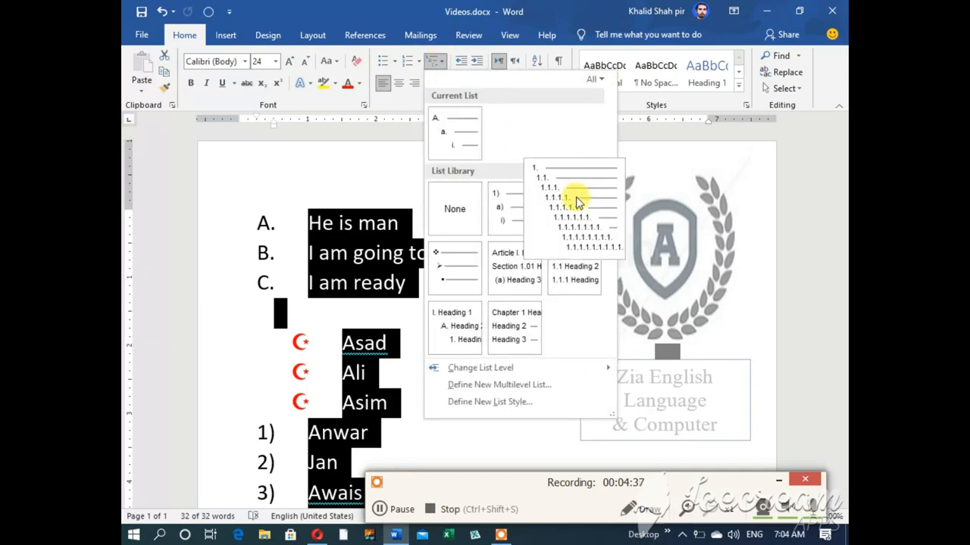
pyautogui.click(578, 201)
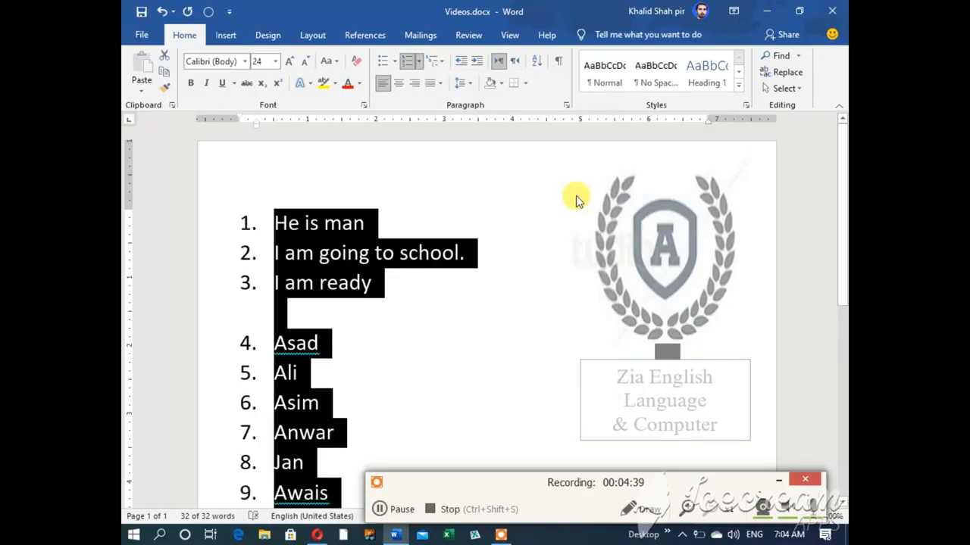
pyautogui.scroll(-2, 385, 284)
pyautogui.click(368, 273)
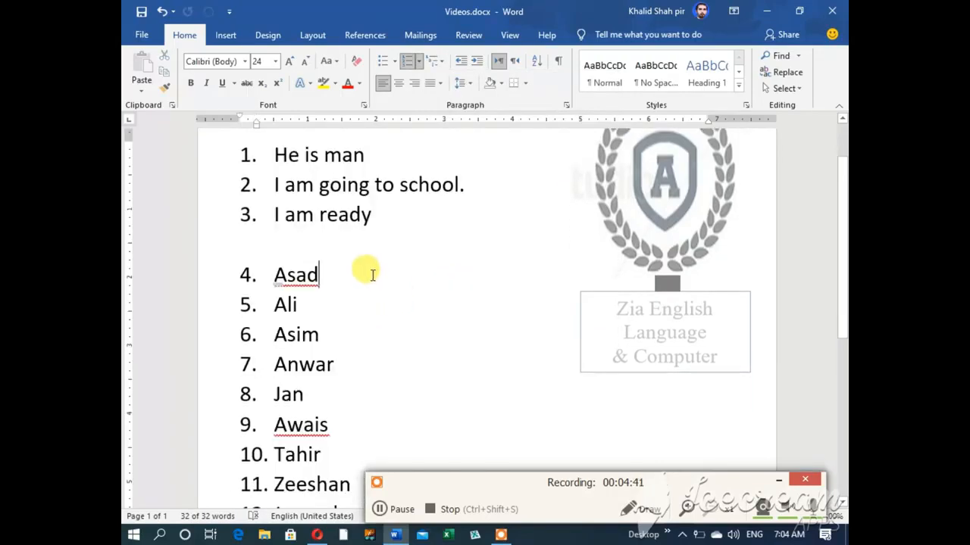
pyautogui.scroll(-1, 377, 266)
pyautogui.scroll(2, 379, 267)
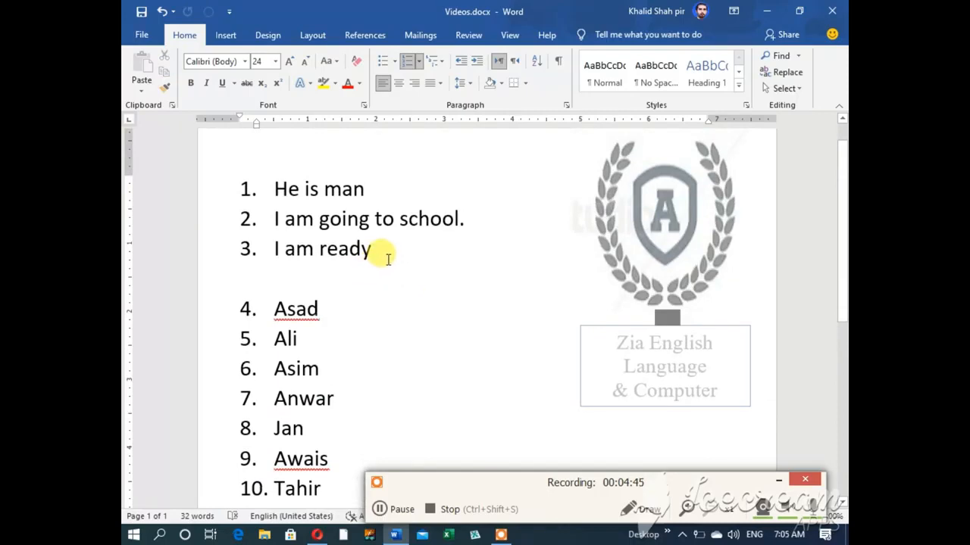
pyautogui.scroll(-3, 390, 254)
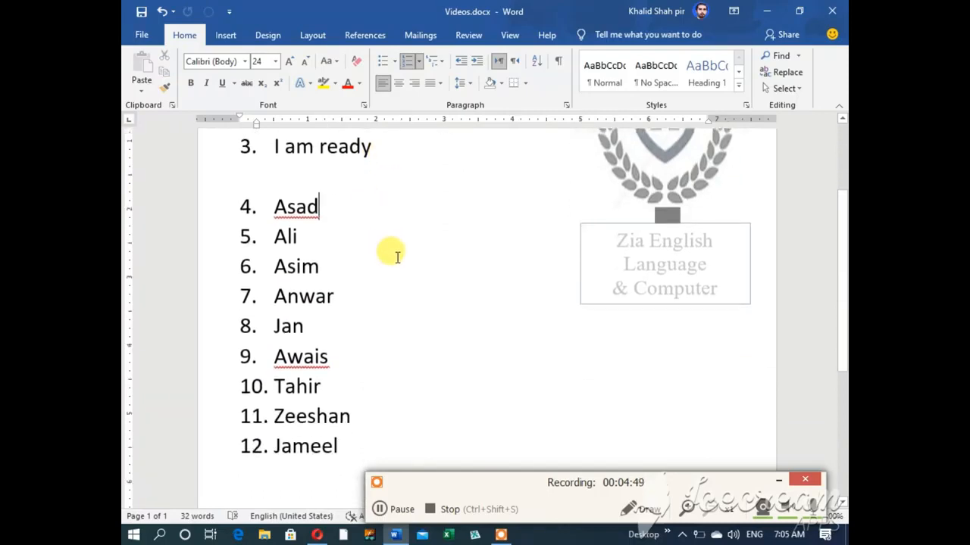
pyautogui.scroll(3, 398, 259)
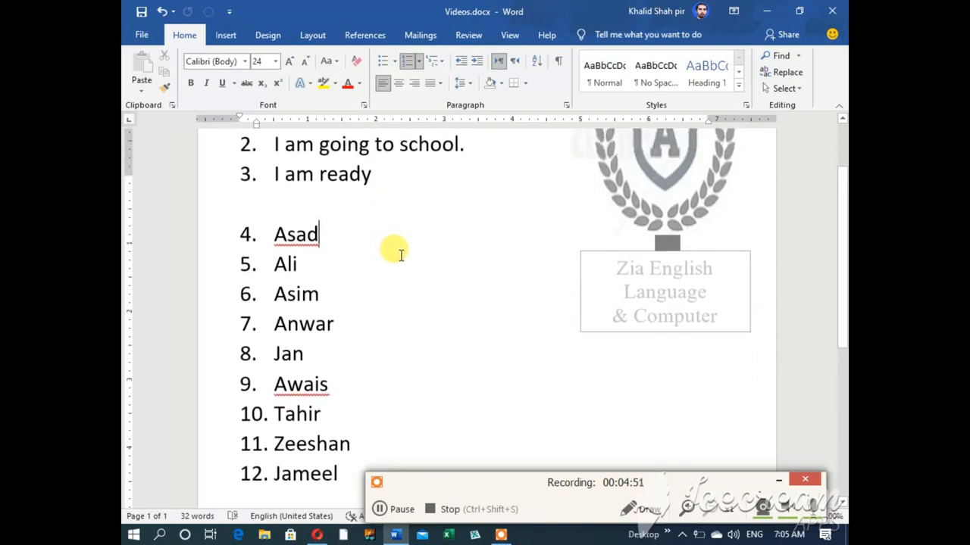